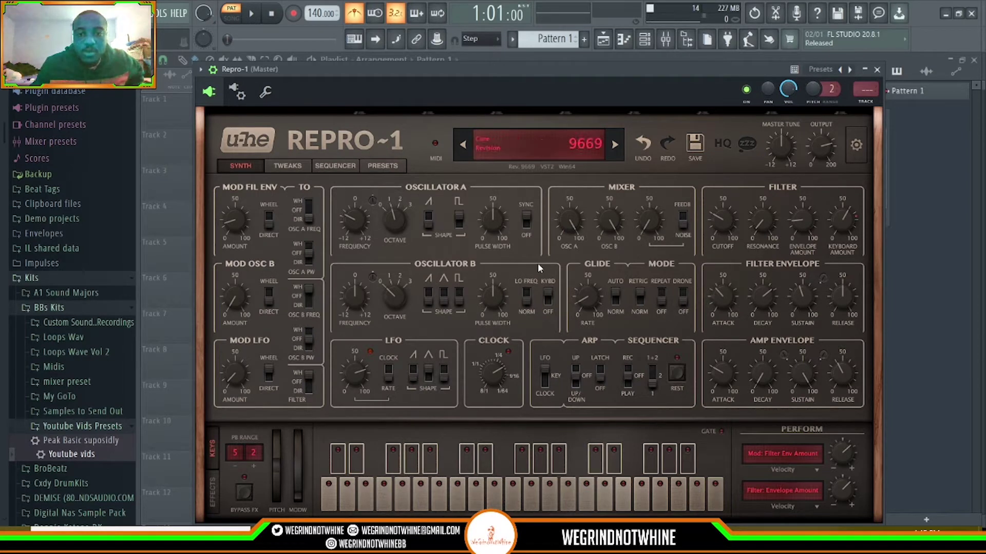
- Load Repro-1's -- INIT -- preset, view its synth controls, then reopen the preset browser
{"action": "left_click", "coordinate": [393, 166]}
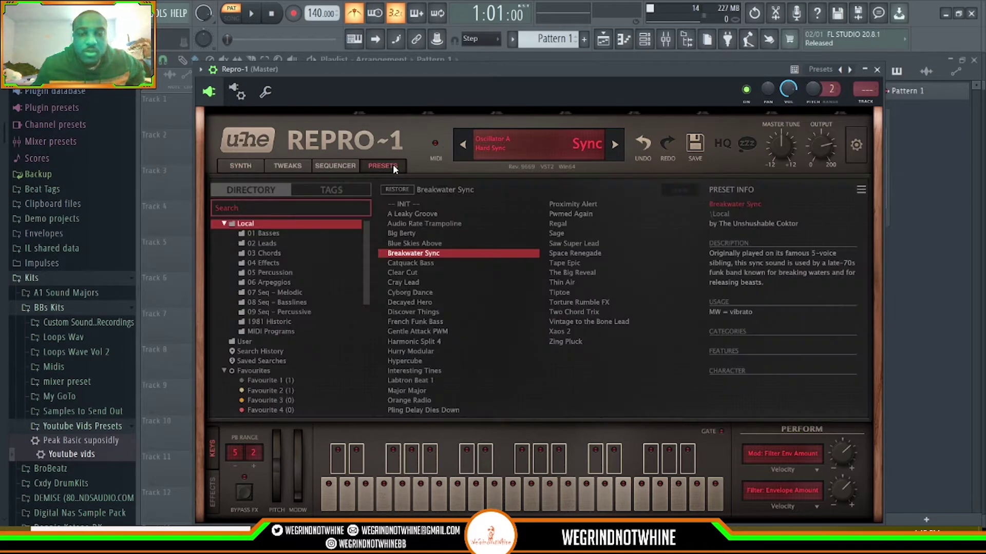
{"action": "left_click", "coordinate": [410, 203]}
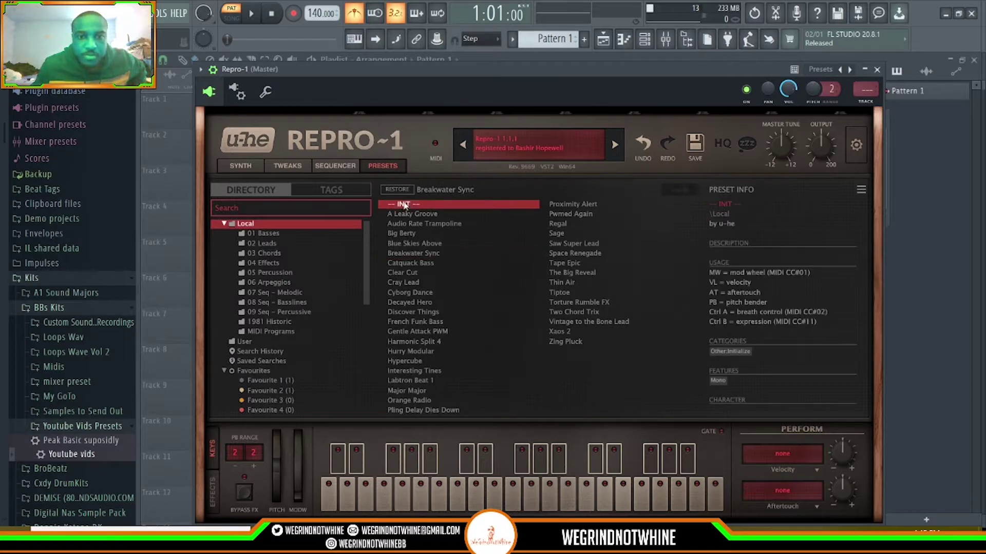
{"action": "left_click", "coordinate": [249, 165]}
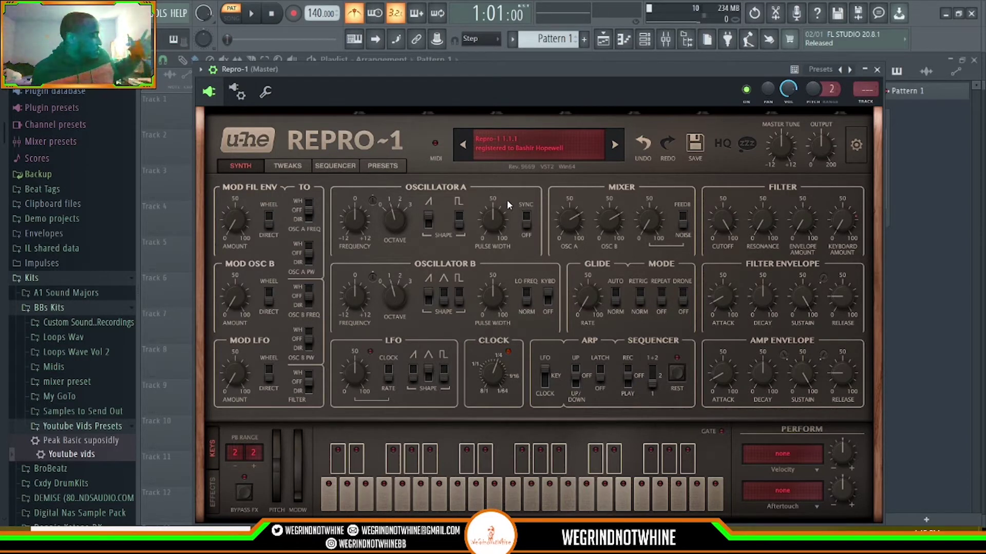
{"action": "mouse_move", "coordinate": [508, 210]}
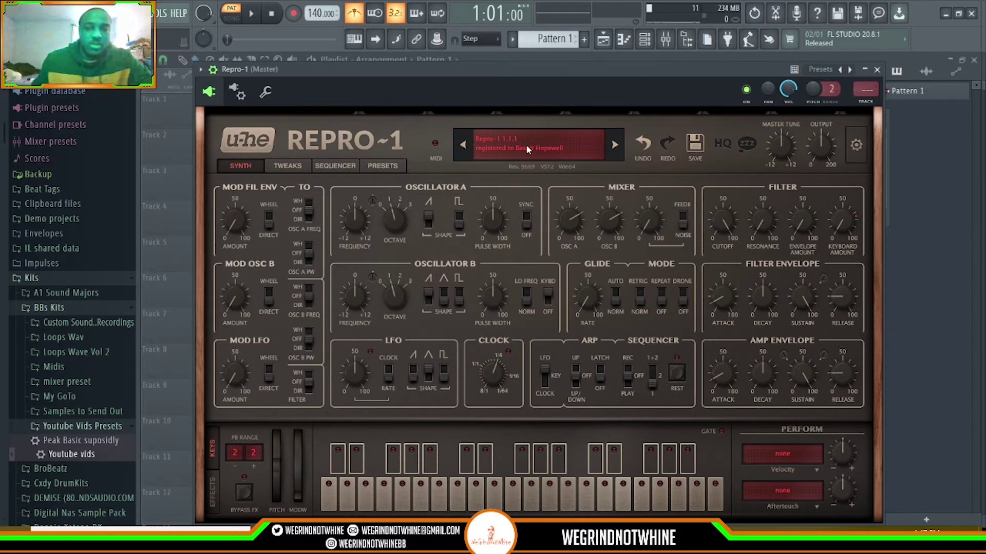
{"action": "left_click", "coordinate": [395, 168]}
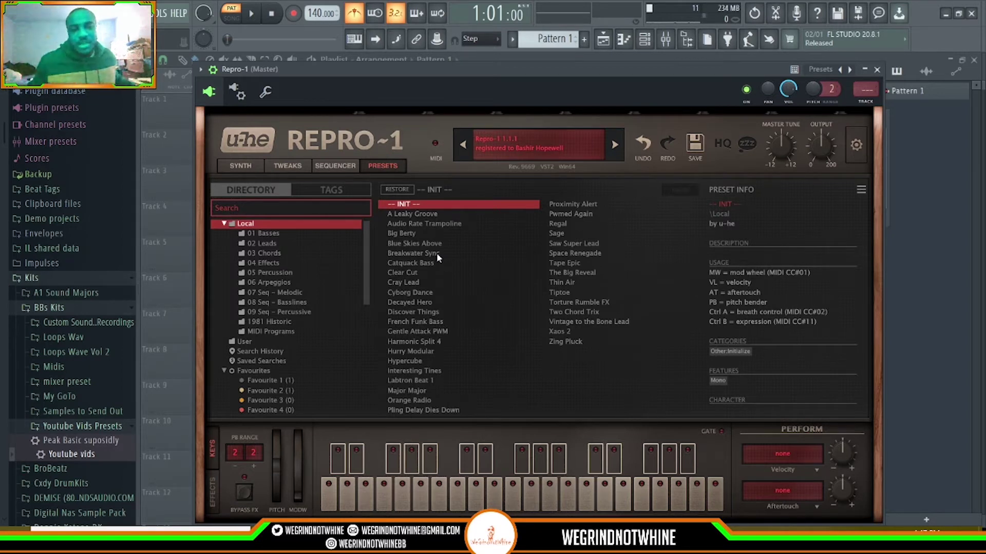
- Audition ARK Melloflute from 02 Leads, then CK Blossom, CK Major Major and HS Third Base chords
{"action": "left_click", "coordinate": [284, 242]}
{"action": "left_click", "coordinate": [421, 263]}
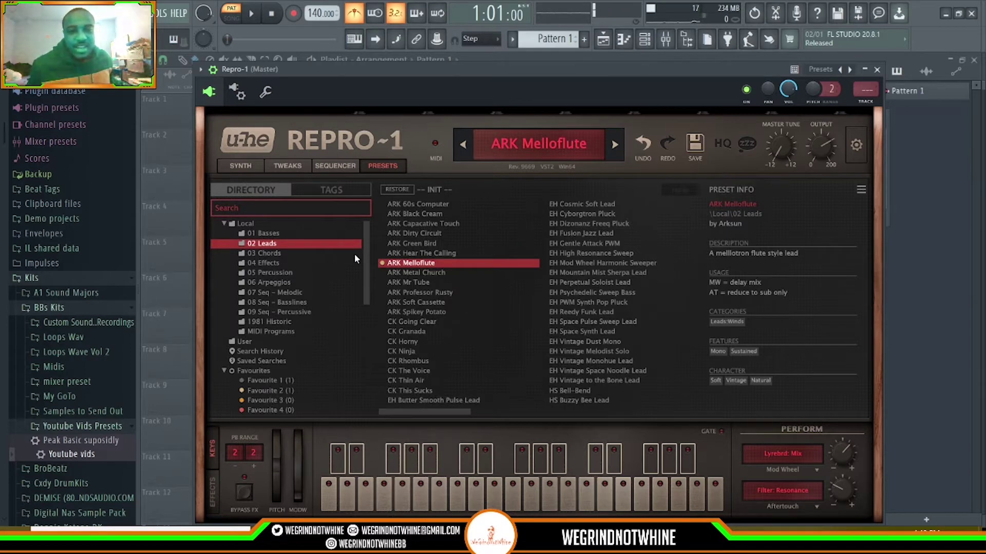
{"action": "left_click", "coordinate": [278, 253]}
{"action": "left_click", "coordinate": [406, 217]}
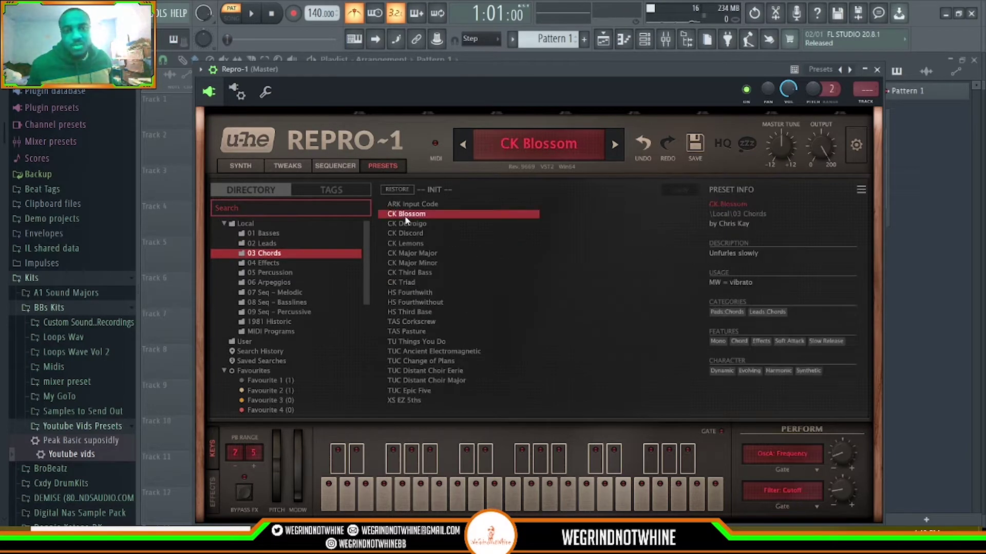
{"action": "left_click", "coordinate": [418, 254]}
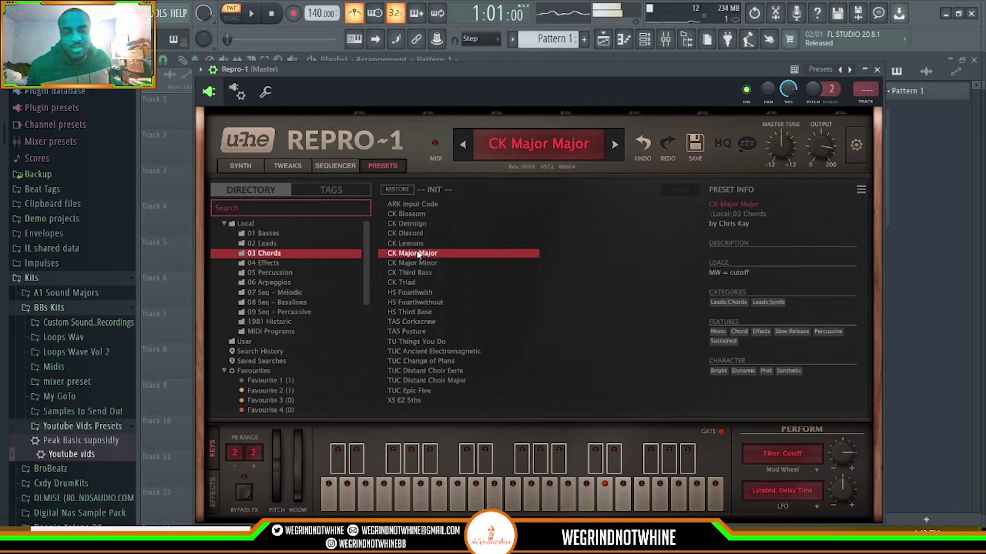
{"action": "left_click", "coordinate": [414, 313]}
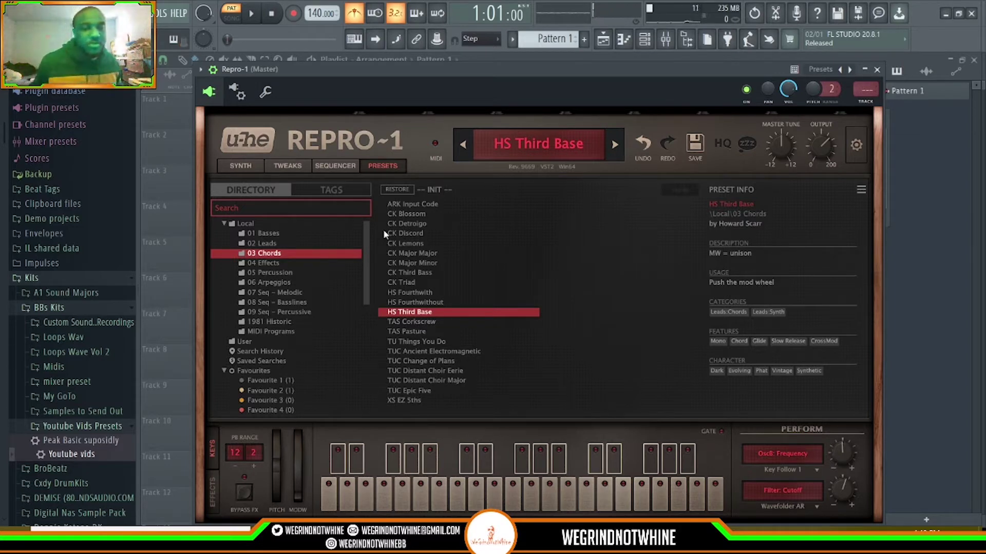
- In 04 Effects, try EH Resonant Cry Godzilla and TAS Grazing Shot, ending on HS Space Rice
{"action": "left_click", "coordinate": [312, 262]}
{"action": "left_click", "coordinate": [422, 284]}
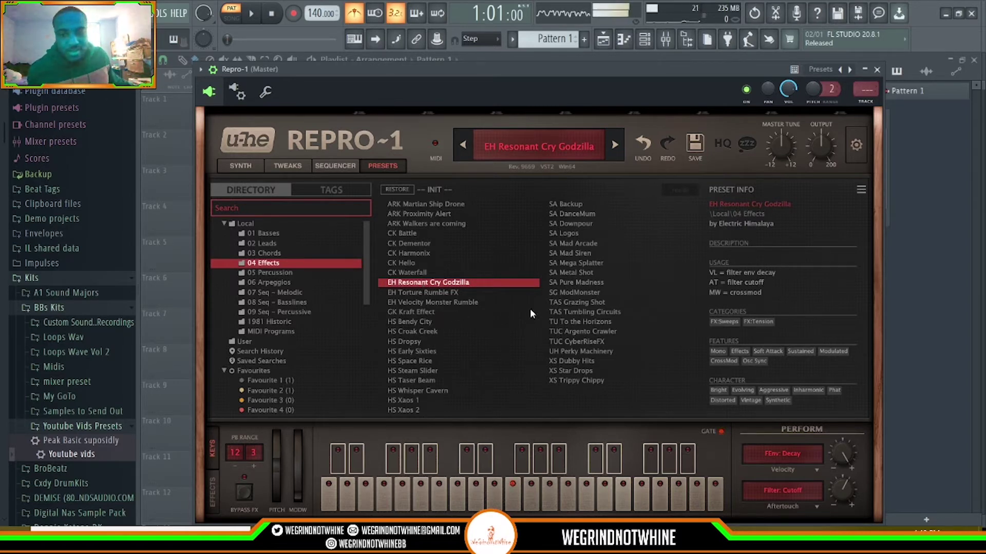
{"action": "left_click", "coordinate": [578, 304]}
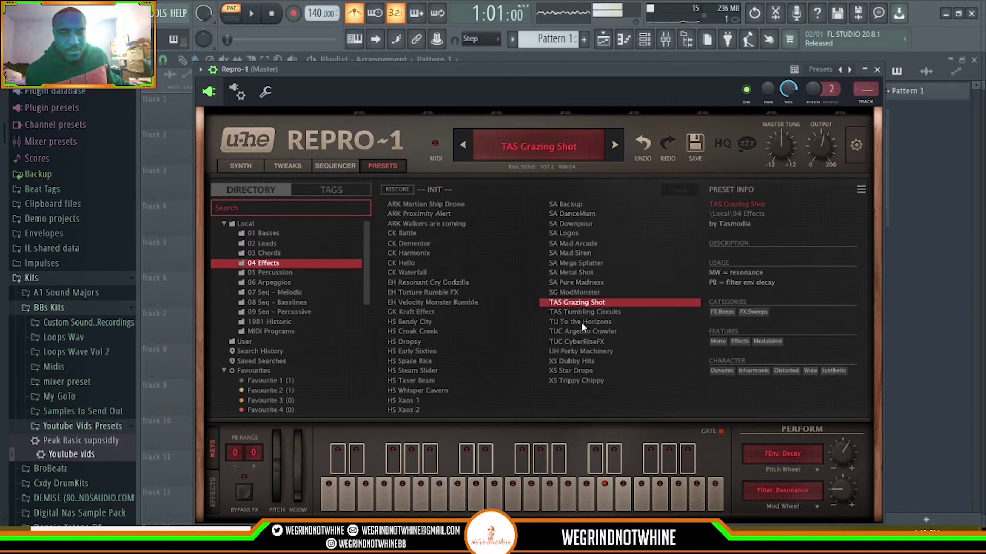
{"action": "left_click", "coordinate": [420, 360]}
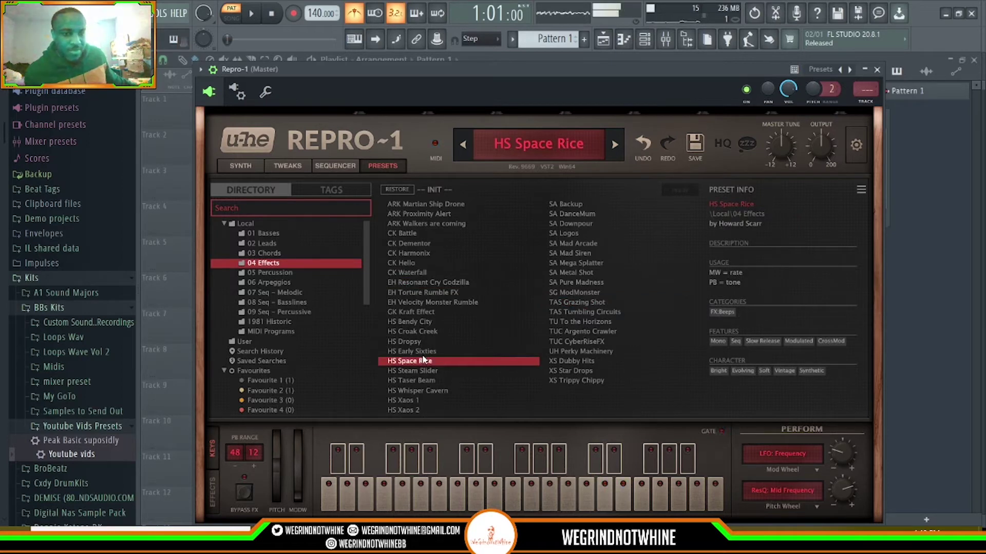
- In 06 Arpeggios, audition EH Berlin School Tubular, SA Agressor, SA Reso Arp, EH Walking Bones, TUC Pop Harp
{"action": "left_click", "coordinate": [277, 283]}
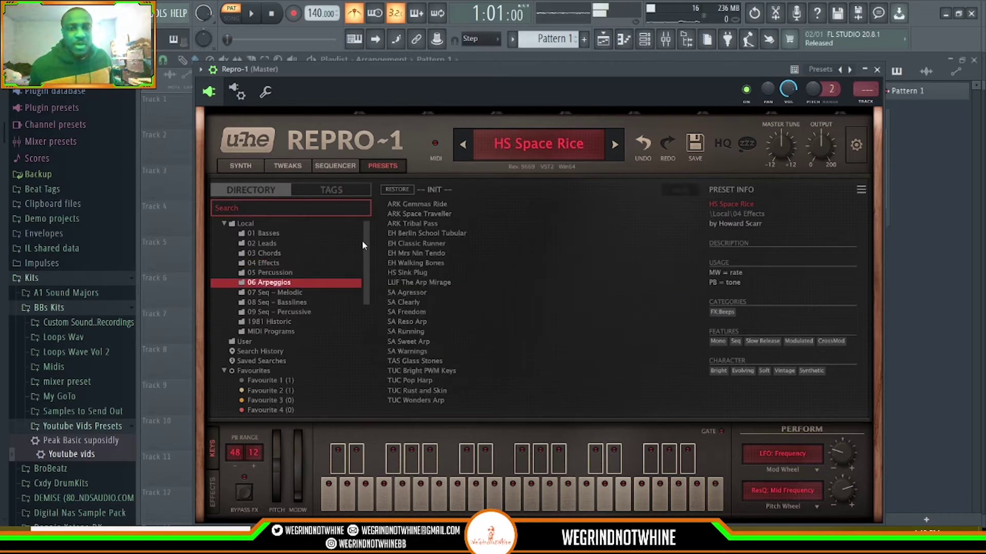
{"action": "left_click", "coordinate": [406, 233]}
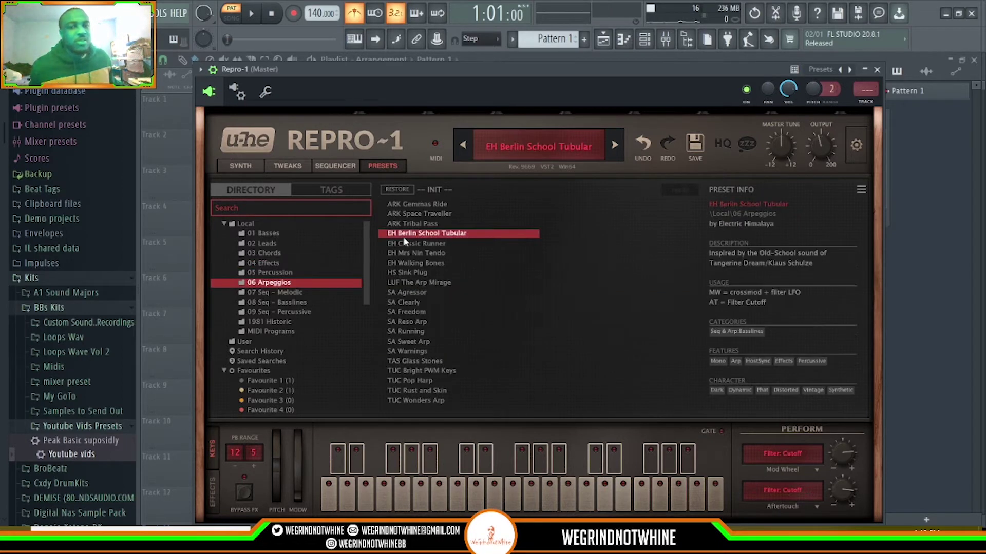
{"action": "left_click", "coordinate": [413, 294]}
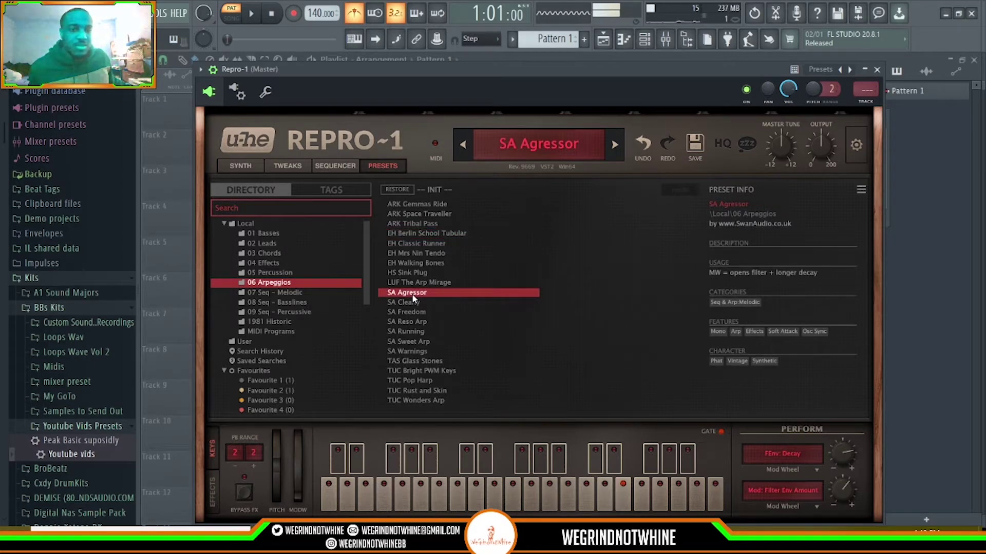
{"action": "left_click", "coordinate": [413, 322]}
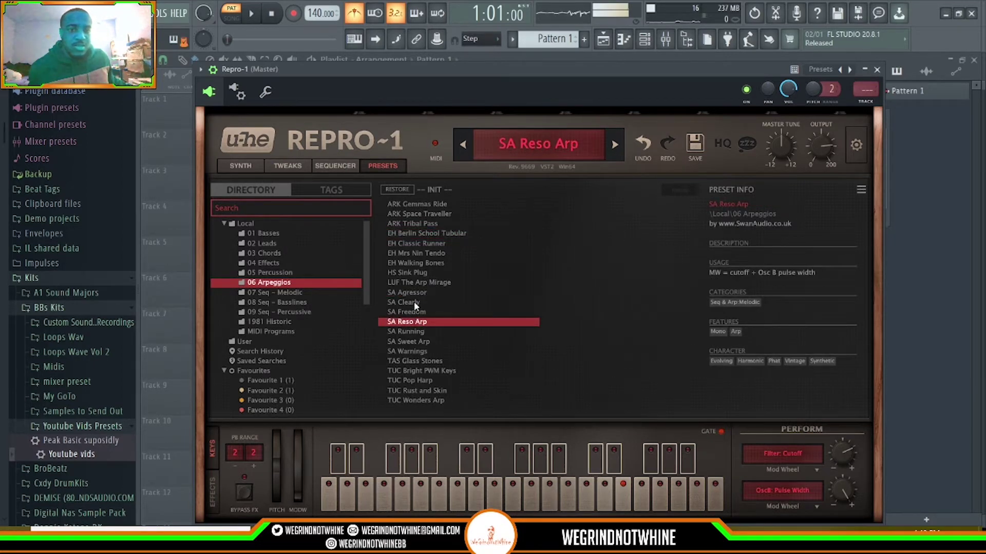
{"action": "left_click", "coordinate": [403, 264]}
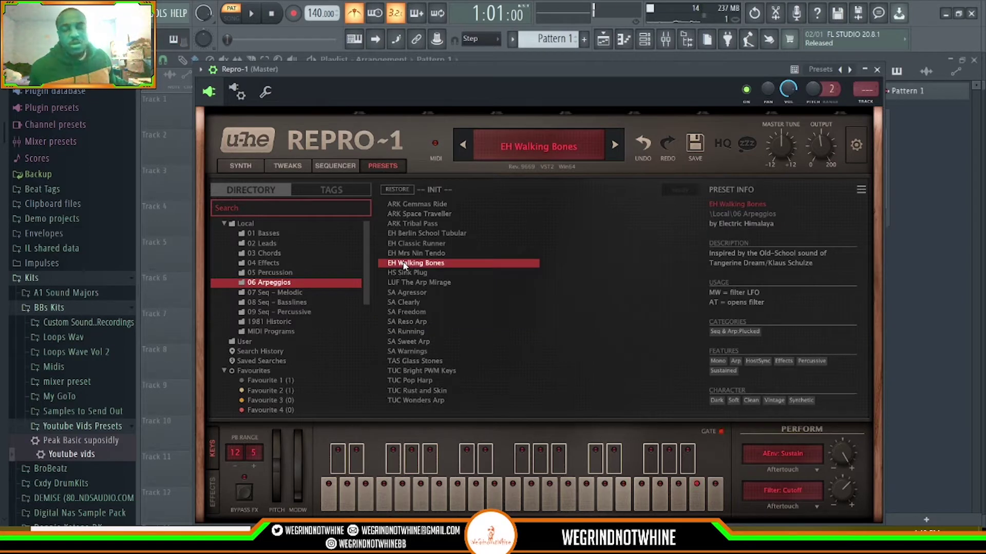
{"action": "left_click", "coordinate": [420, 381]}
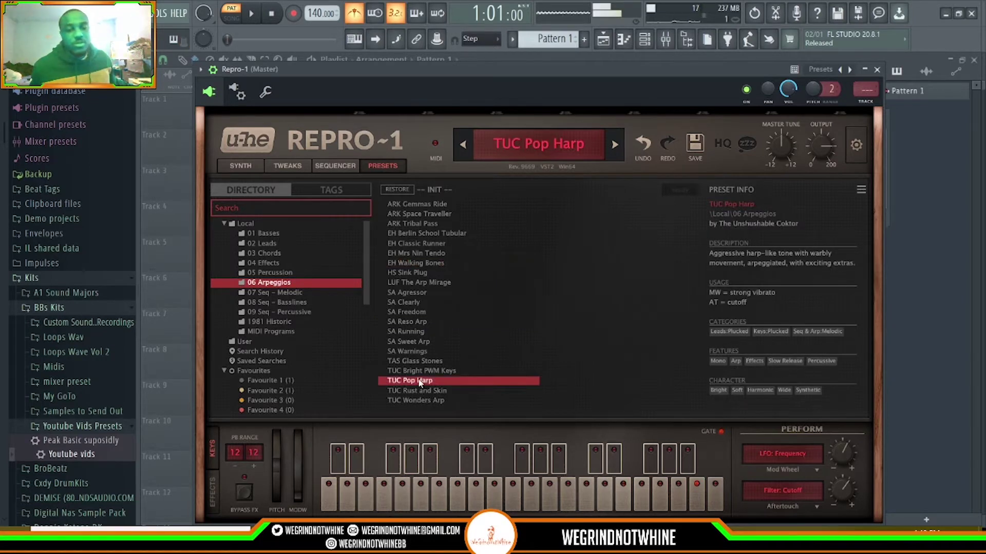
- Try TUC Rust and Skin, EH Classic Runner and LUF The Arp Mirage, ending on TAS Glass Stones
{"action": "left_click", "coordinate": [415, 391]}
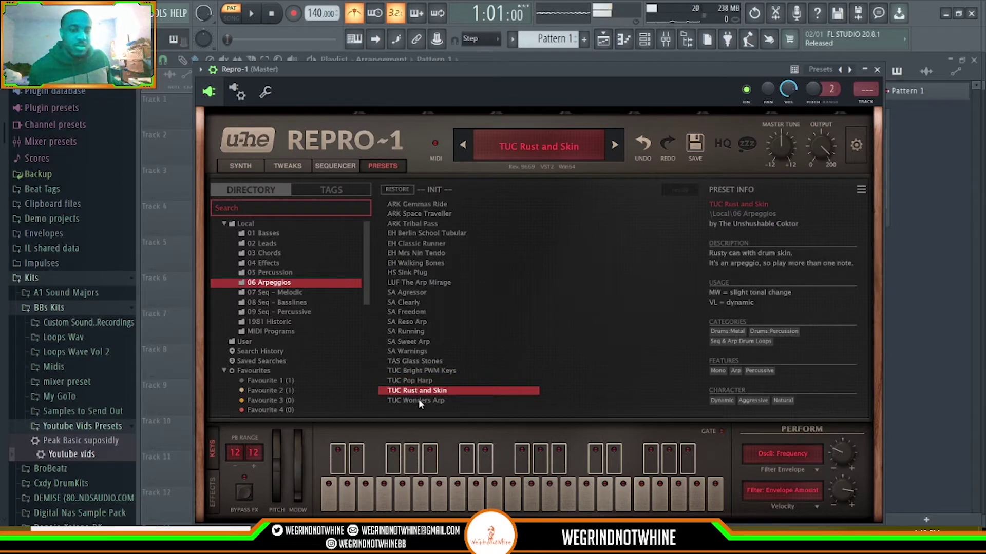
{"action": "left_click", "coordinate": [406, 245]}
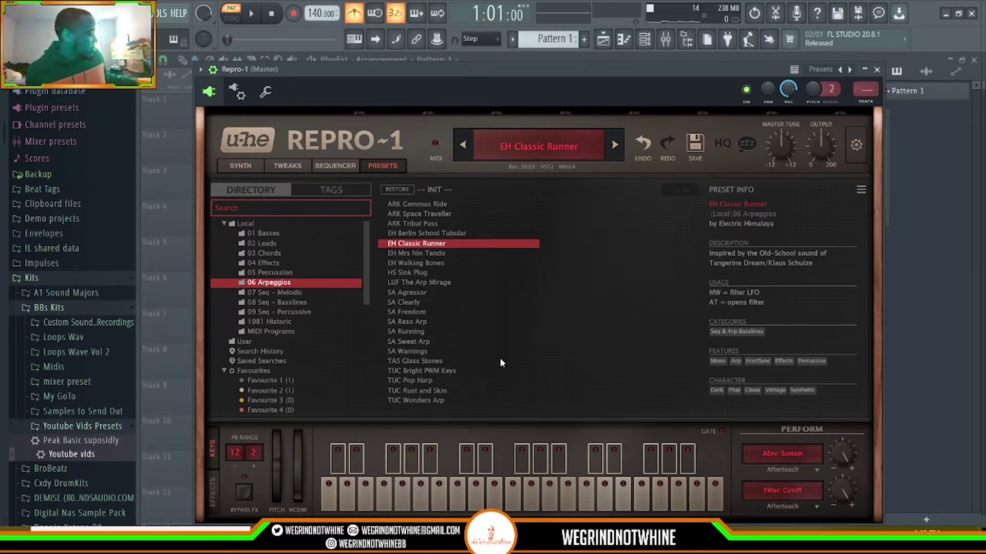
{"action": "left_click", "coordinate": [424, 283]}
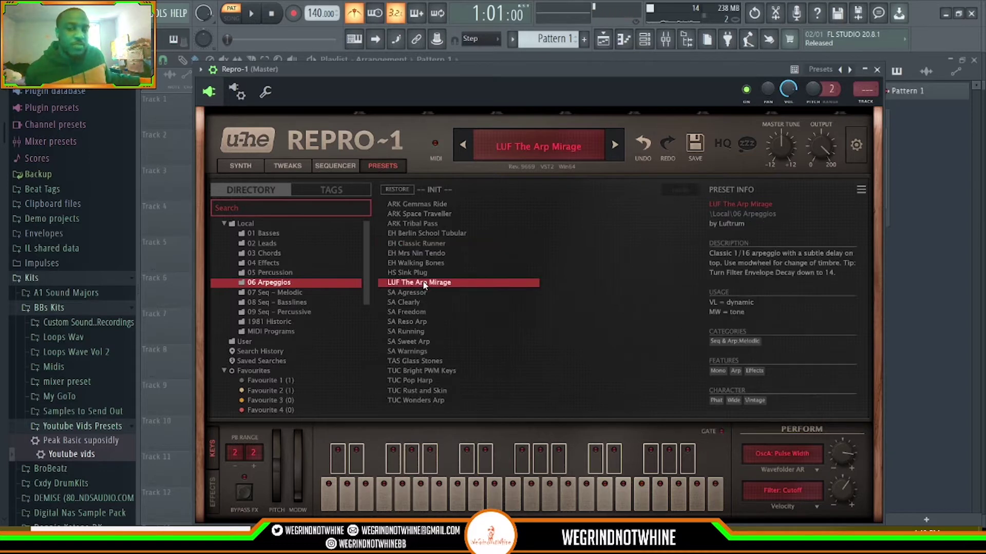
{"action": "left_click", "coordinate": [428, 360]}
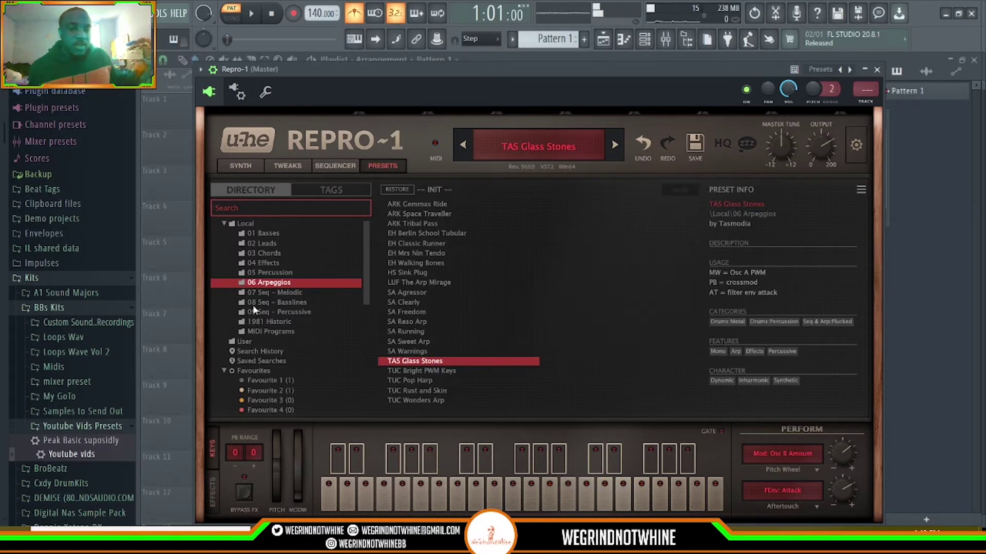
- In 1981 Historic, try Phunko Basso, Grunge Guitar, Sync and Pseudo Ring Mod Bells, ending on 18 Plucked String
{"action": "left_click", "coordinate": [271, 321]}
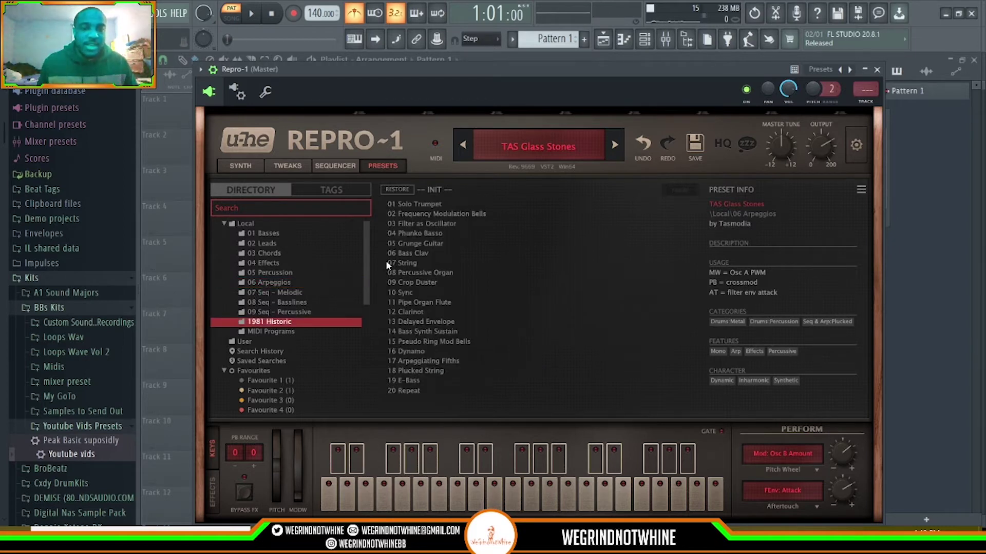
{"action": "left_click", "coordinate": [425, 234]}
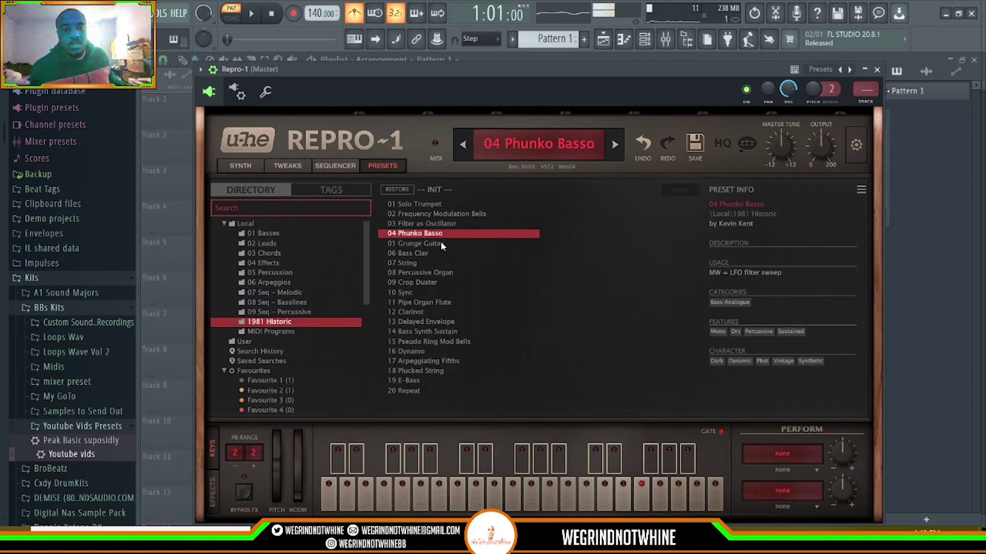
{"action": "left_click", "coordinate": [440, 244]}
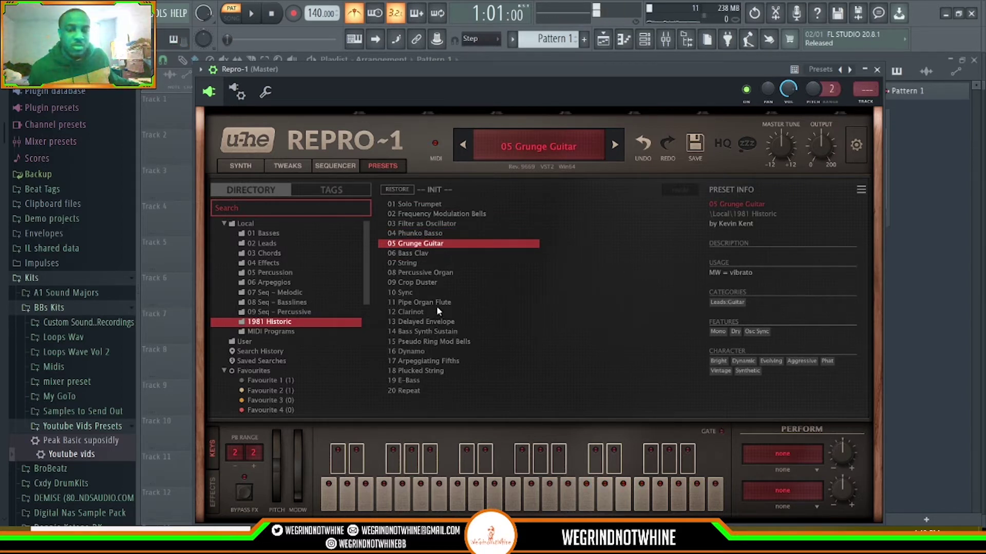
{"action": "left_click", "coordinate": [442, 294]}
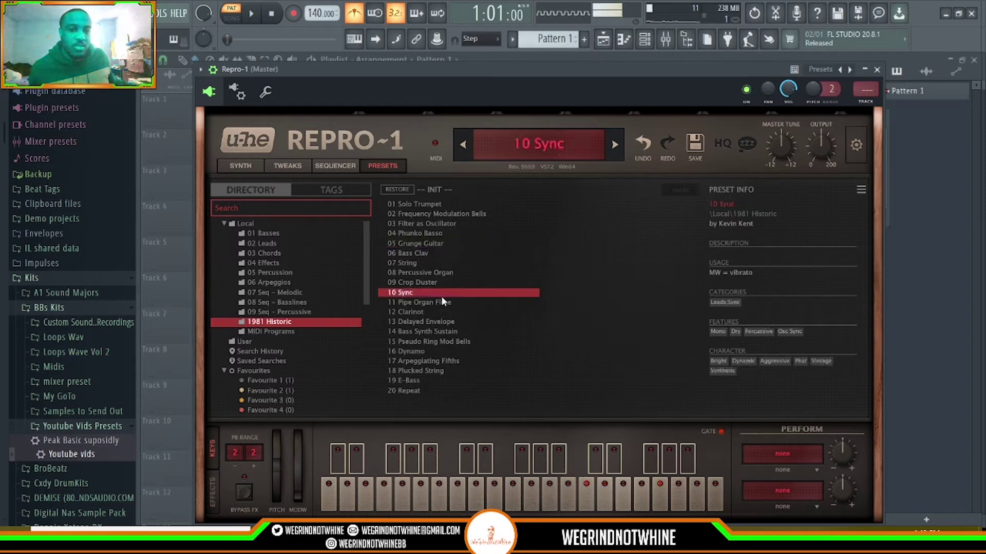
{"action": "left_click", "coordinate": [440, 341]}
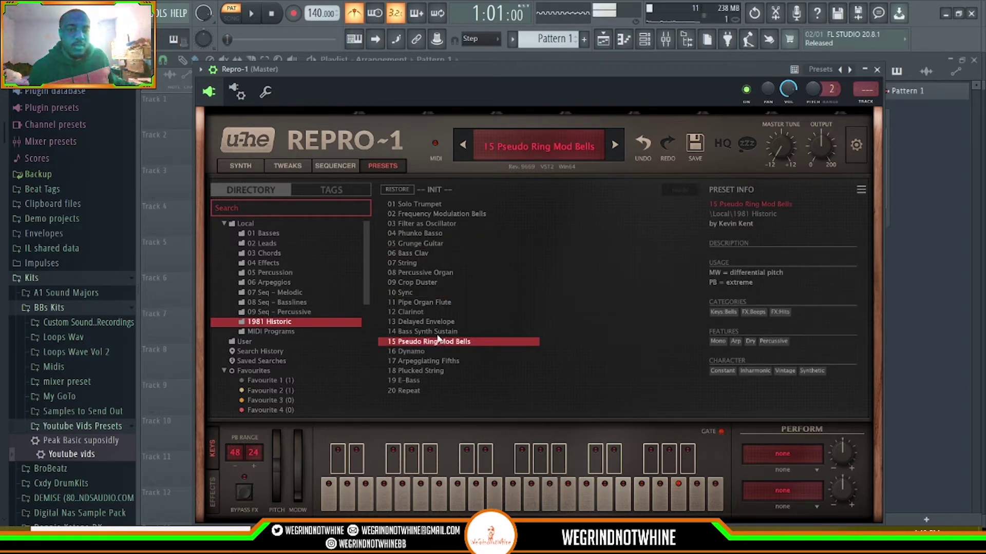
{"action": "left_click", "coordinate": [412, 371]}
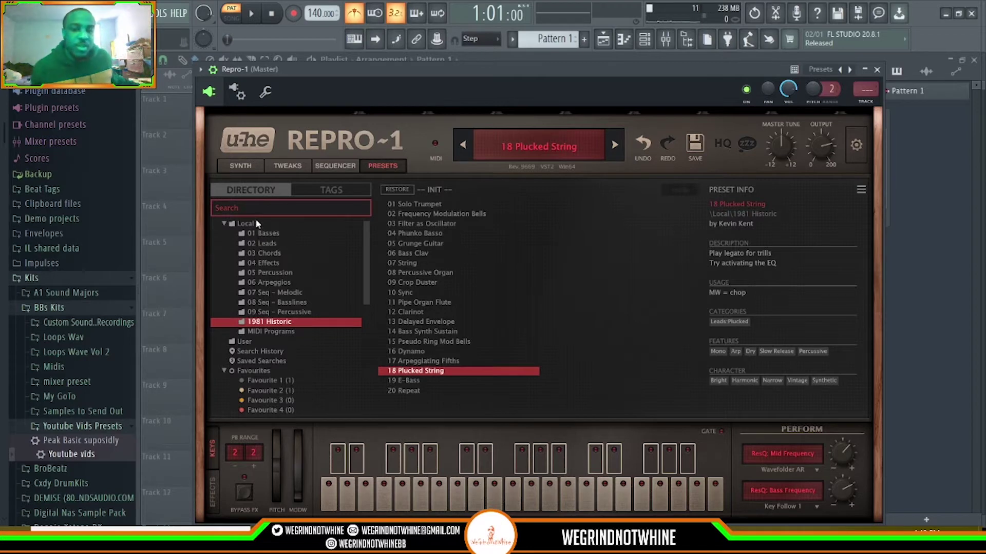
- In 01 Basses, audition ARK Wasp Grinder, CK Bodyrox, CK Hypercube and CK Q Bass, ending on EH Harmonic Split 4
{"action": "left_click", "coordinate": [276, 235]}
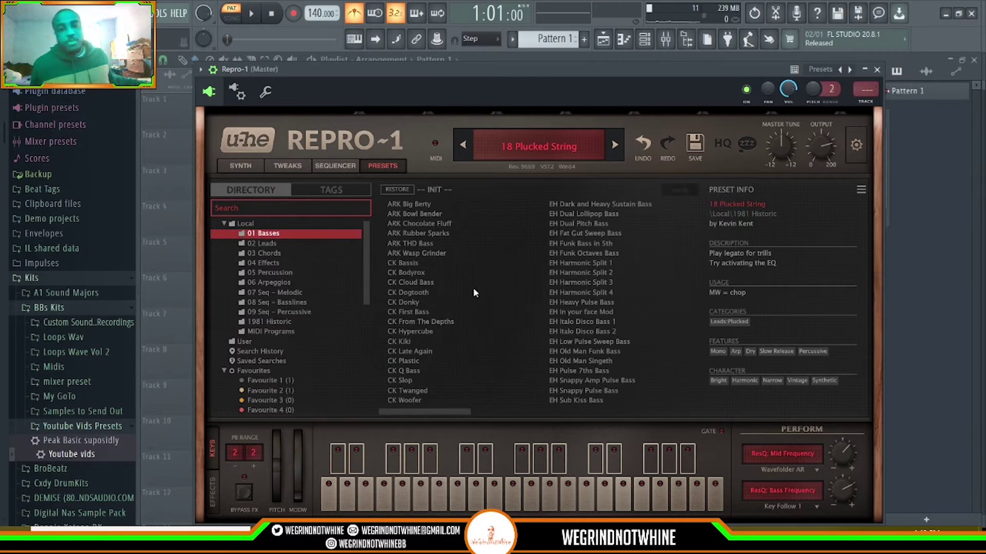
{"action": "left_click", "coordinate": [415, 255]}
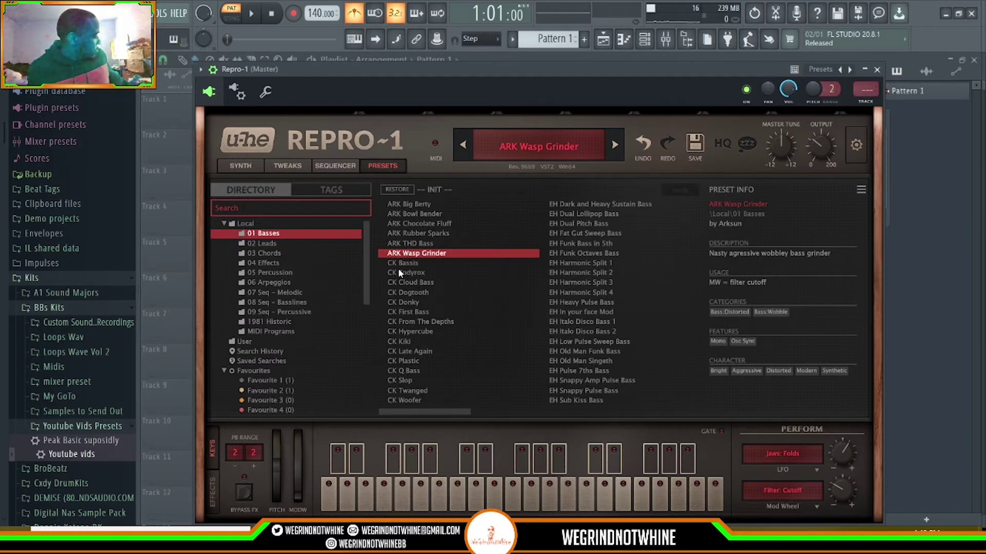
{"action": "left_click", "coordinate": [400, 272]}
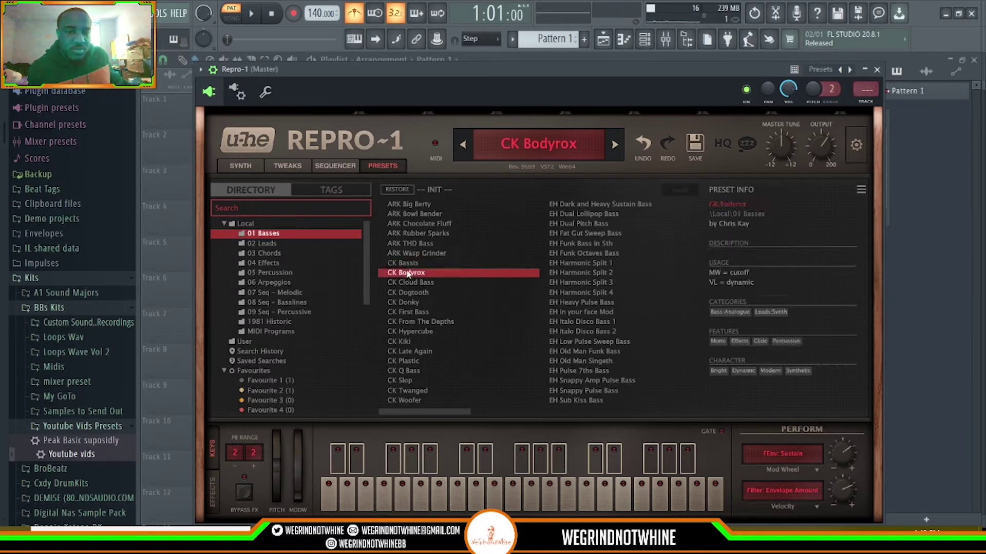
{"action": "left_click", "coordinate": [415, 333]}
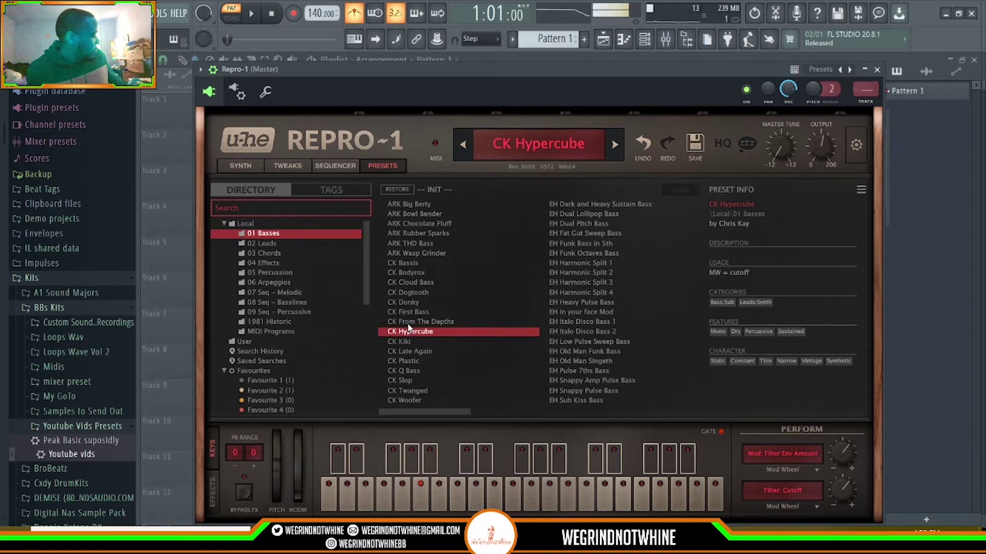
{"action": "left_click", "coordinate": [416, 369]}
{"action": "left_click", "coordinate": [585, 291]}
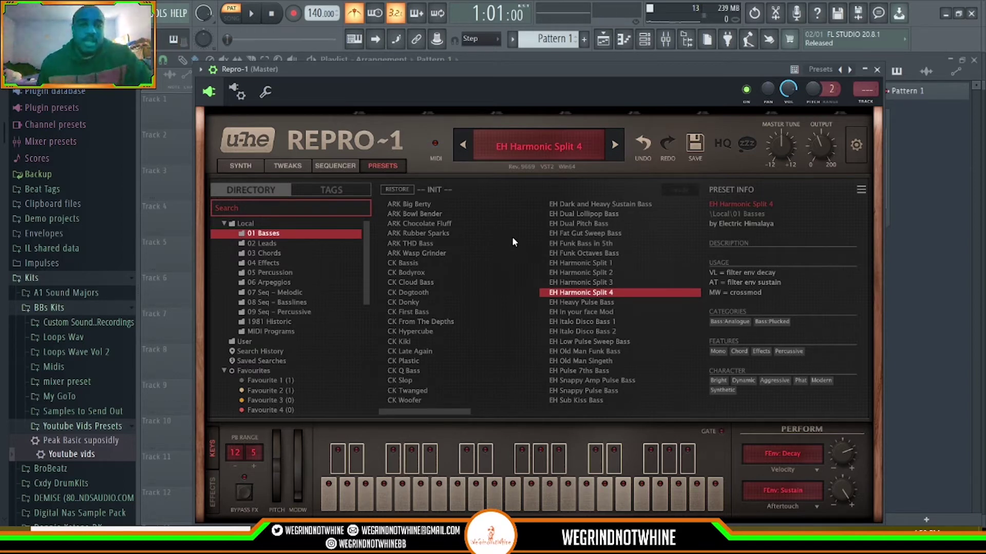
- Reload the INIT preset from the Local folder and return to the synth controls
{"action": "left_click", "coordinate": [241, 166]}
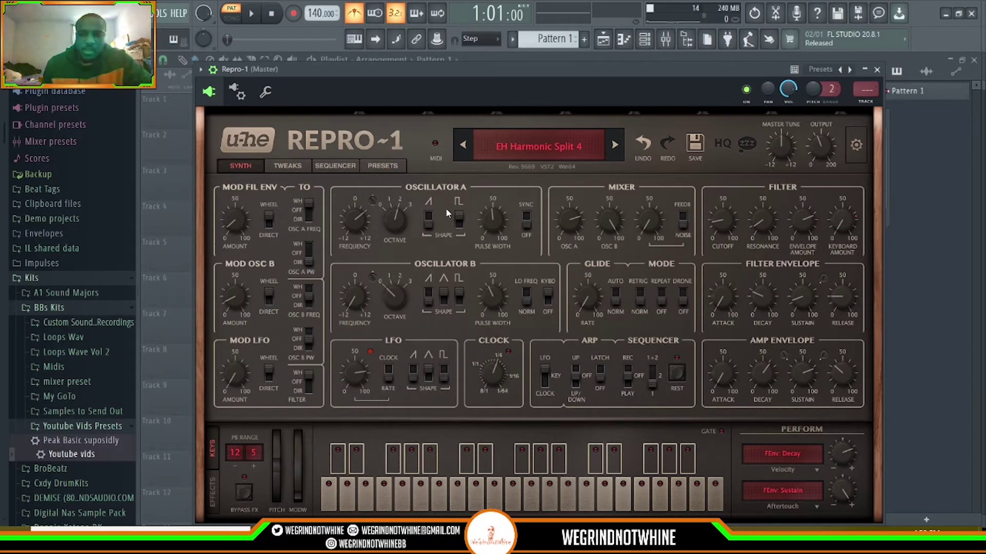
{"action": "mouse_move", "coordinate": [314, 252]}
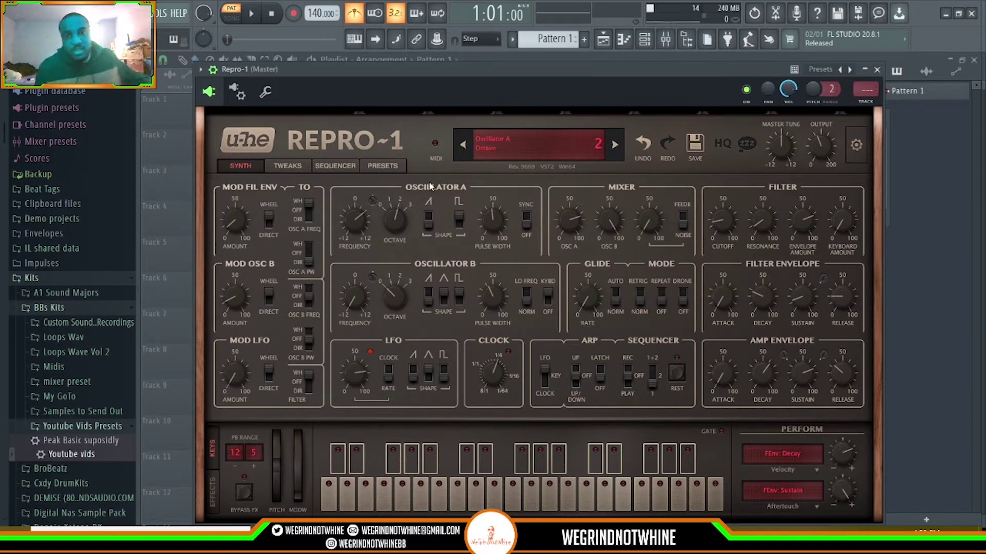
{"action": "left_click", "coordinate": [390, 166]}
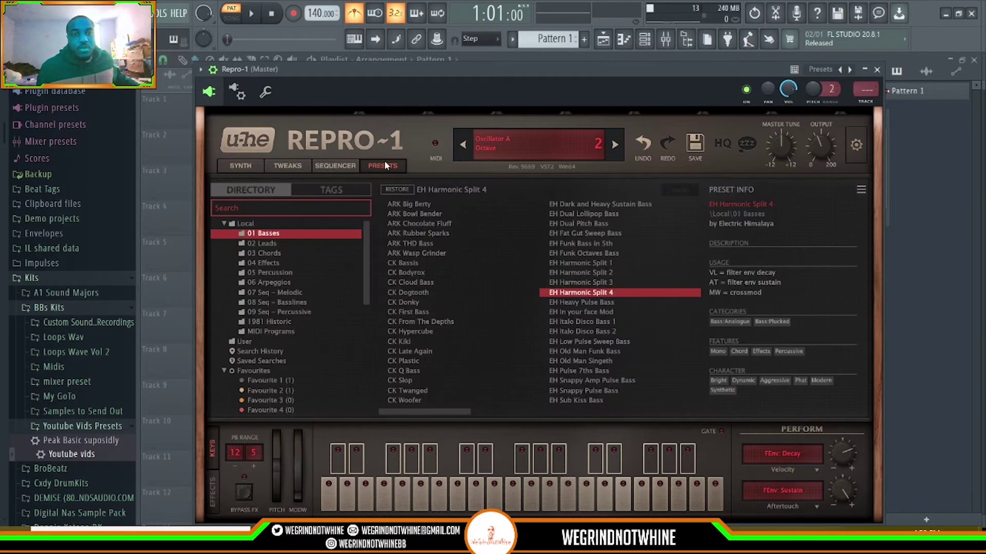
{"action": "left_click", "coordinate": [285, 222]}
{"action": "left_click", "coordinate": [420, 204]}
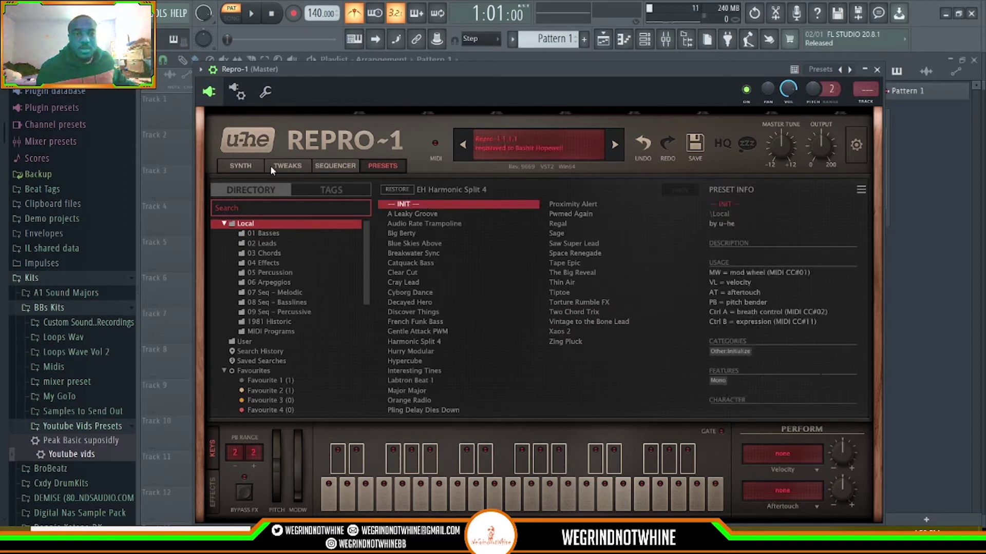
{"action": "left_click", "coordinate": [241, 167]}
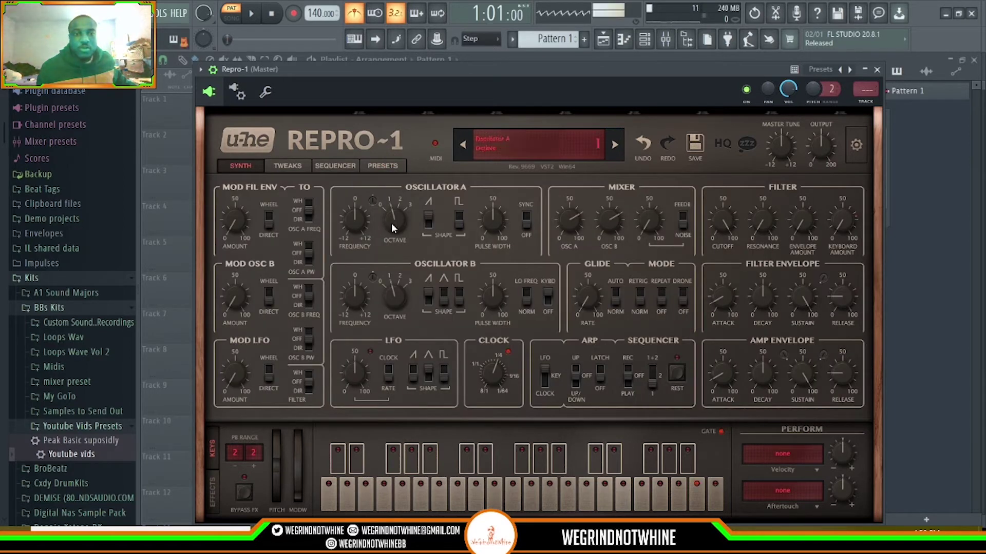
- Retune oscillator A, raise oscillator B to 9.60, lower the filter cutoff and lengthen amp decay
{"action": "mouse_move", "coordinate": [377, 197]}
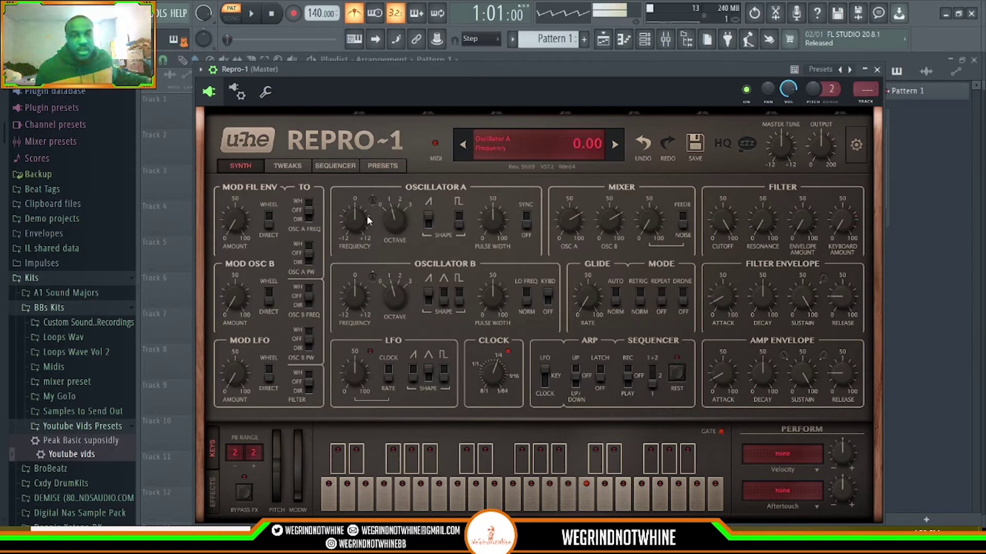
{"action": "mouse_move", "coordinate": [351, 218]}
{"action": "left_mouse_down"}
{"action": "mouse_move", "coordinate": [360, 173]}
{"action": "mouse_move", "coordinate": [371, 251]}
{"action": "mouse_move", "coordinate": [374, 218]}
{"action": "mouse_move", "coordinate": [357, 206]}
{"action": "left_mouse_up"}
{"action": "mouse_move", "coordinate": [358, 282]}
{"action": "left_click_drag", "start_coordinate": [359, 283], "coordinate": [379, 261]}
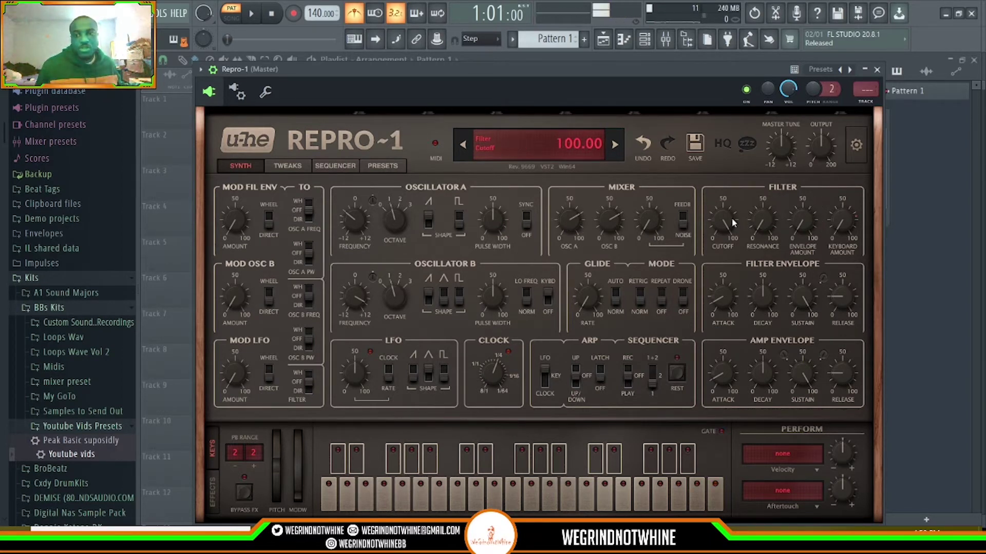
{"action": "left_click_drag", "start_coordinate": [724, 223], "coordinate": [733, 273]}
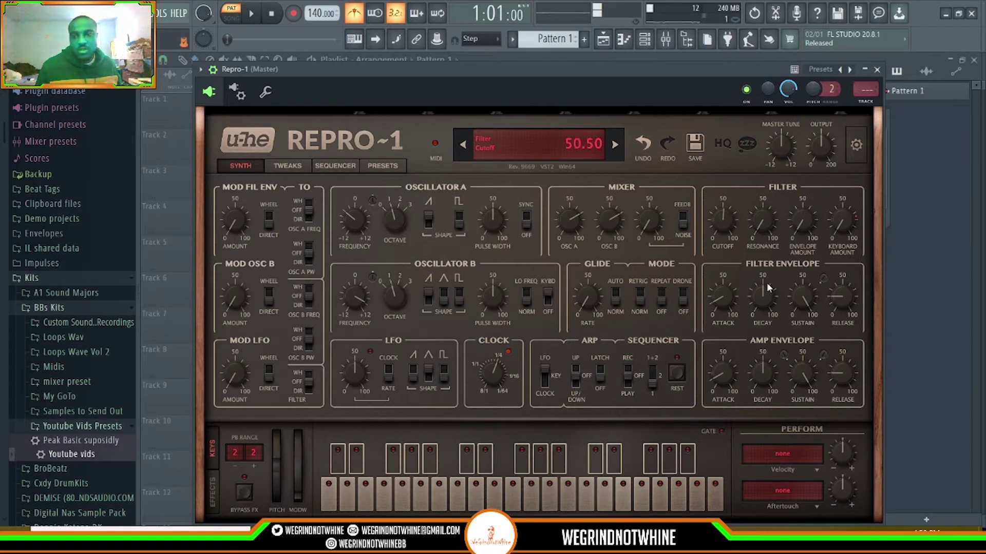
{"action": "left_click_drag", "start_coordinate": [719, 377], "coordinate": [759, 368]}
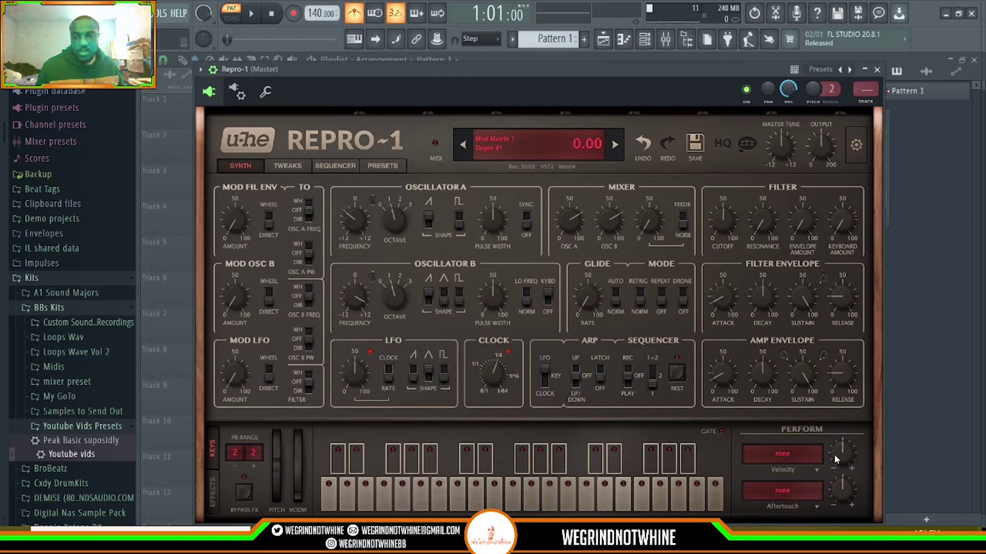
- Set velocity modulation depth toward oscillator B pulse width, then peek at the Tweaks page
{"action": "left_click_drag", "start_coordinate": [554, 77], "coordinate": [555, 60]}
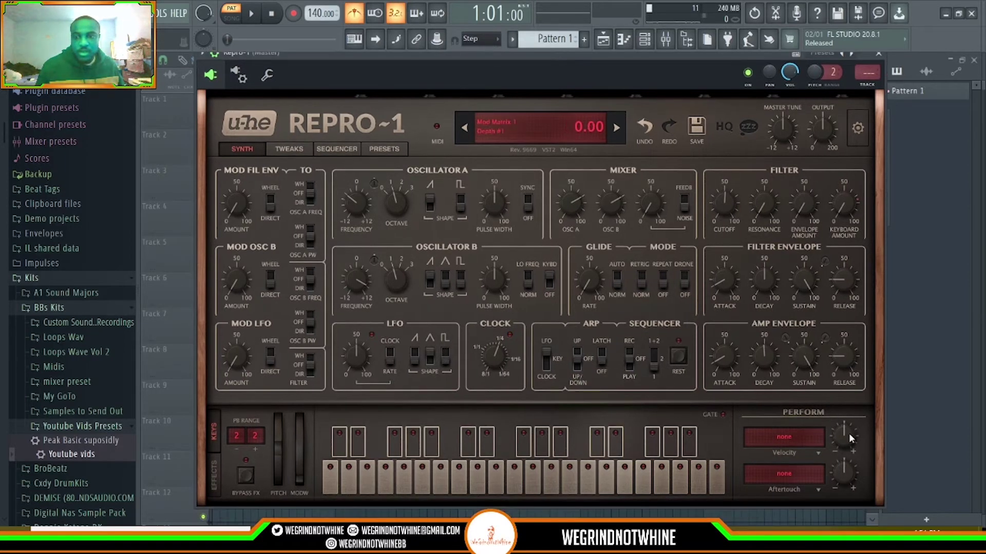
{"action": "left_click_drag", "start_coordinate": [848, 434], "coordinate": [847, 442]}
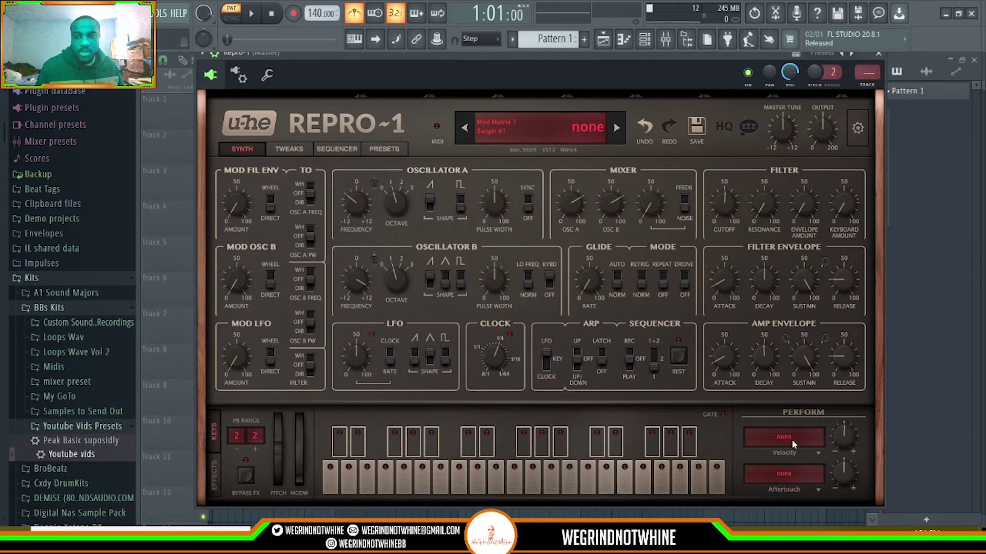
{"action": "mouse_move", "coordinate": [784, 437]}
{"action": "left_mouse_down"}
{"action": "mouse_move", "coordinate": [748, 409]}
{"action": "mouse_move", "coordinate": [286, 203]}
{"action": "mouse_move", "coordinate": [790, 379]}
{"action": "mouse_move", "coordinate": [793, 438]}
{"action": "left_mouse_up"}
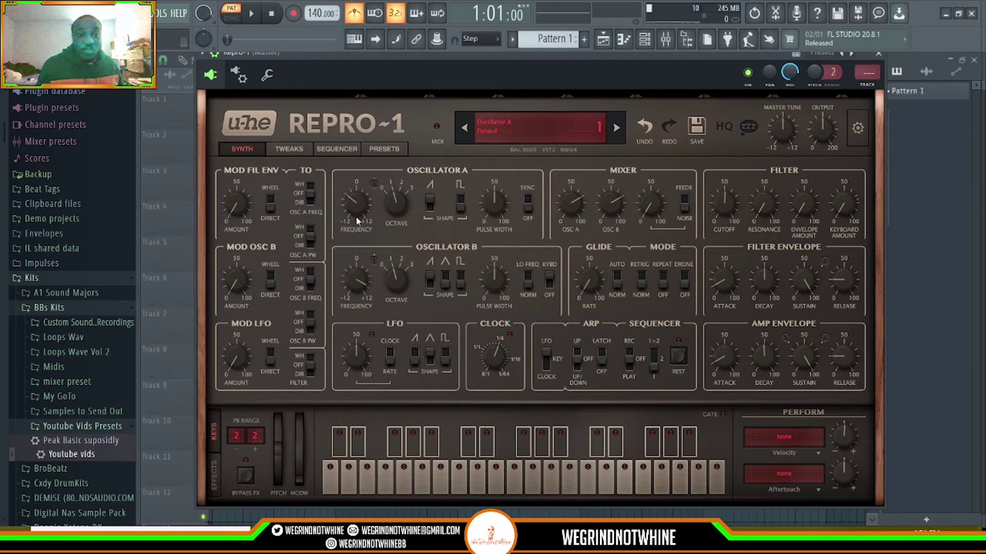
{"action": "left_click", "coordinate": [279, 150]}
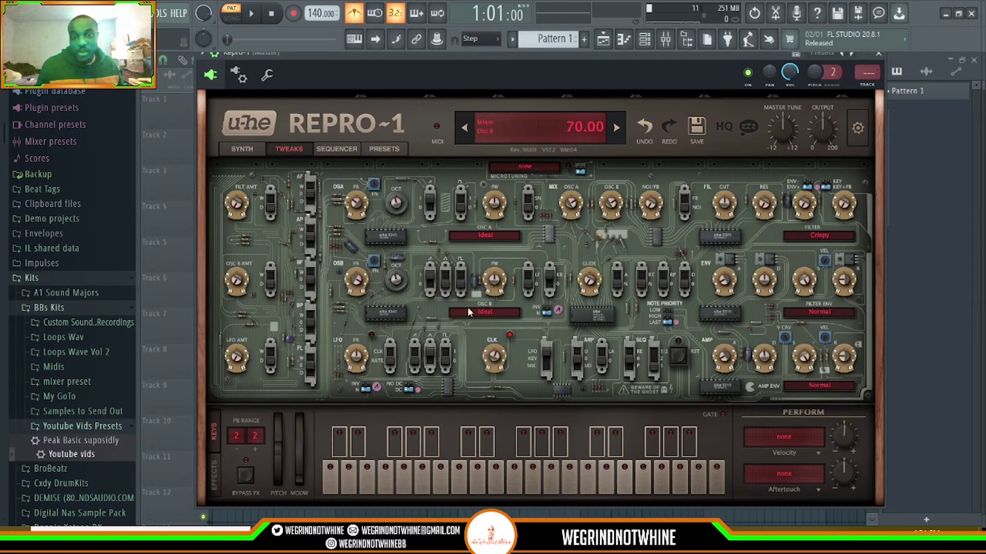
{"action": "left_click", "coordinate": [231, 147]}
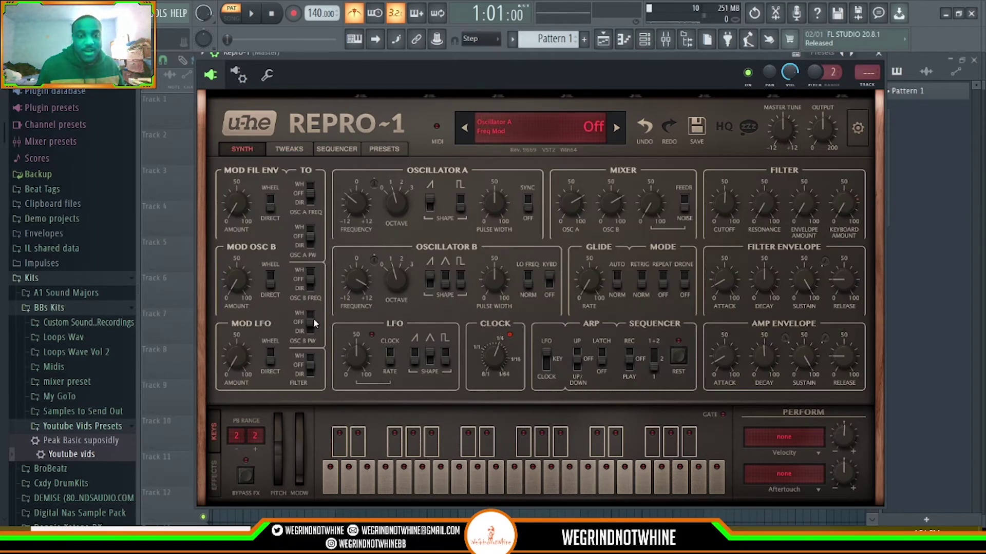
- Show the effects chain and step through Lyrebird, ResQ and Drench
{"action": "left_click", "coordinate": [212, 473]}
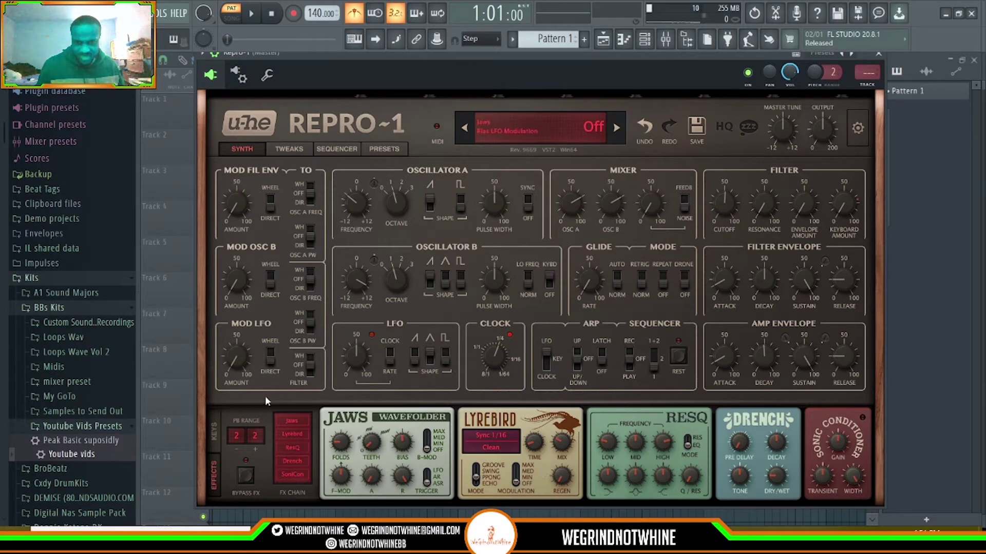
{"action": "left_click", "coordinate": [292, 434]}
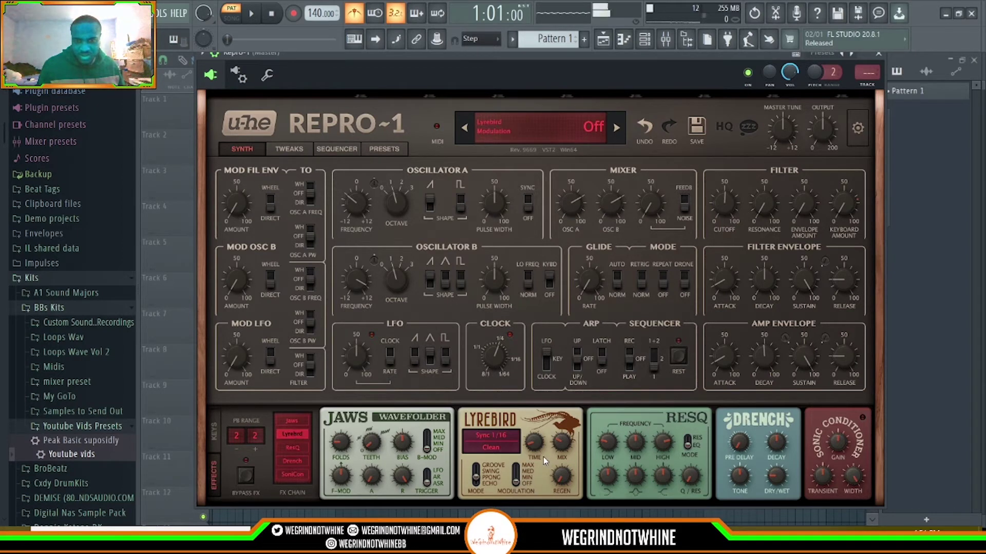
{"action": "left_click", "coordinate": [297, 448]}
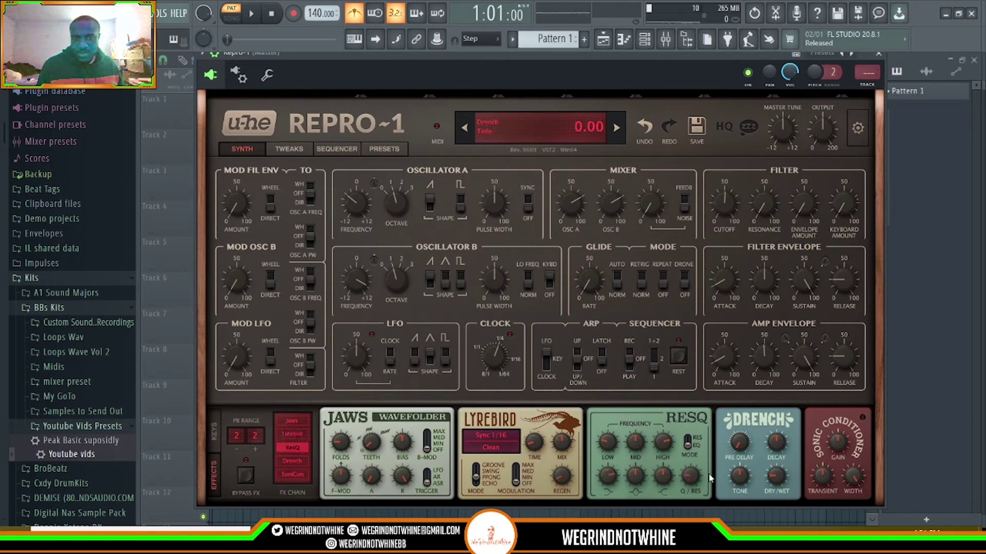
{"action": "left_click", "coordinate": [292, 461]}
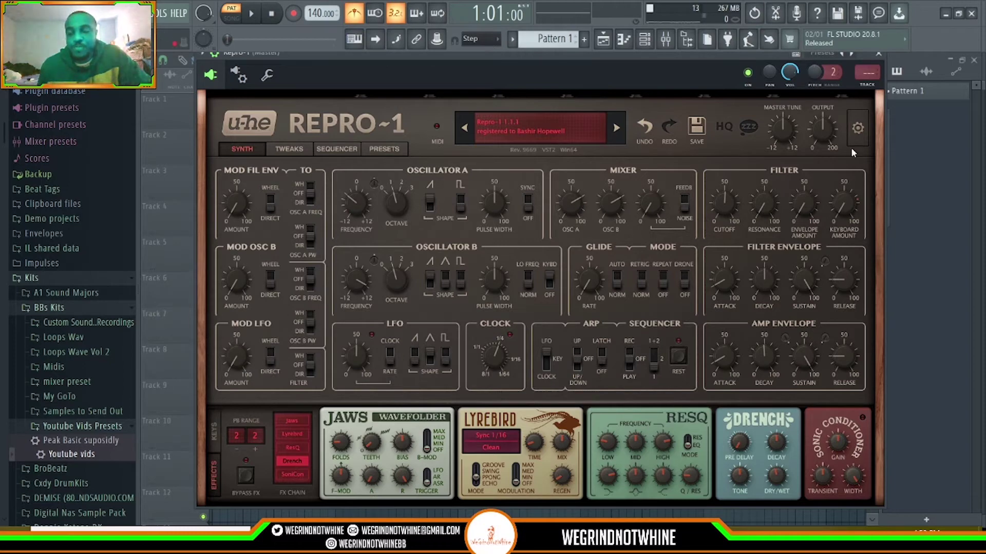
- Check the MIDI learn overlay, then play a note on the Keys panel and raise the mod wheel
{"action": "left_click", "coordinate": [856, 132]}
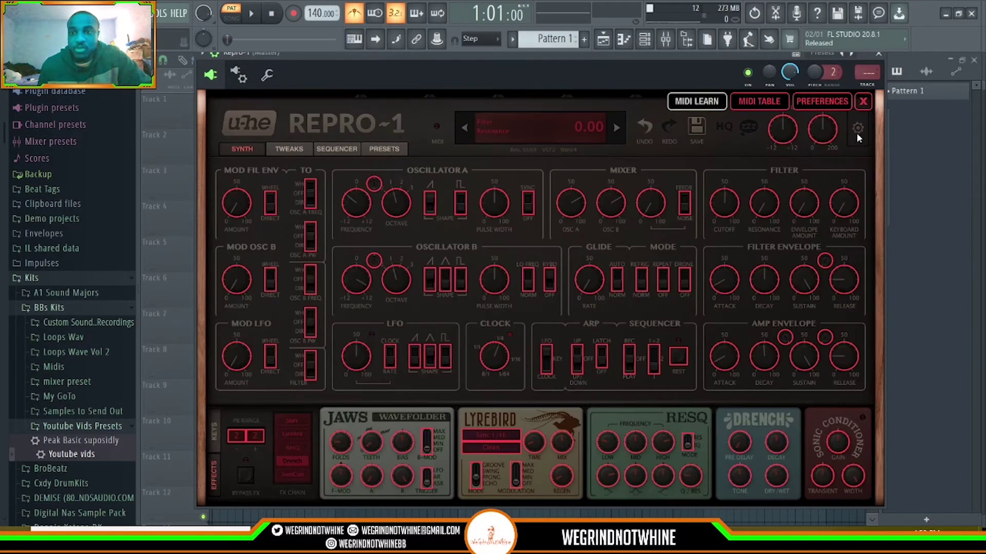
{"action": "left_click", "coordinate": [863, 100]}
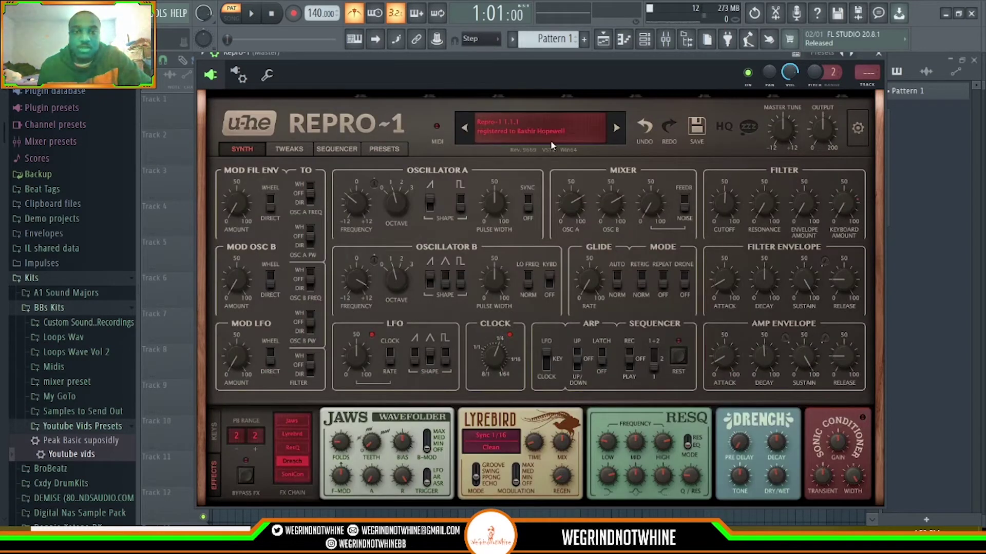
{"action": "left_click", "coordinate": [213, 436]}
{"action": "left_click", "coordinate": [445, 476]}
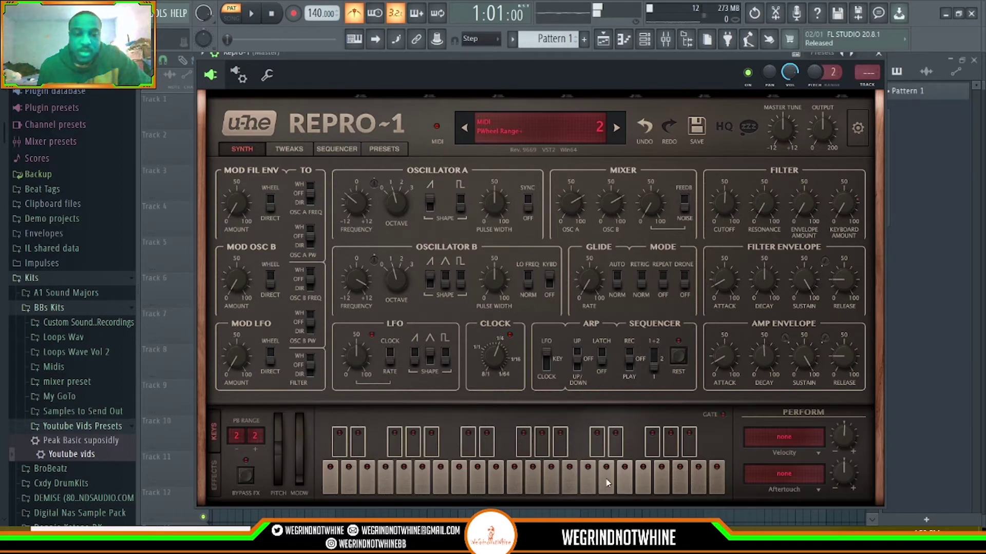
{"action": "left_click_drag", "start_coordinate": [301, 451], "coordinate": [316, 406]}
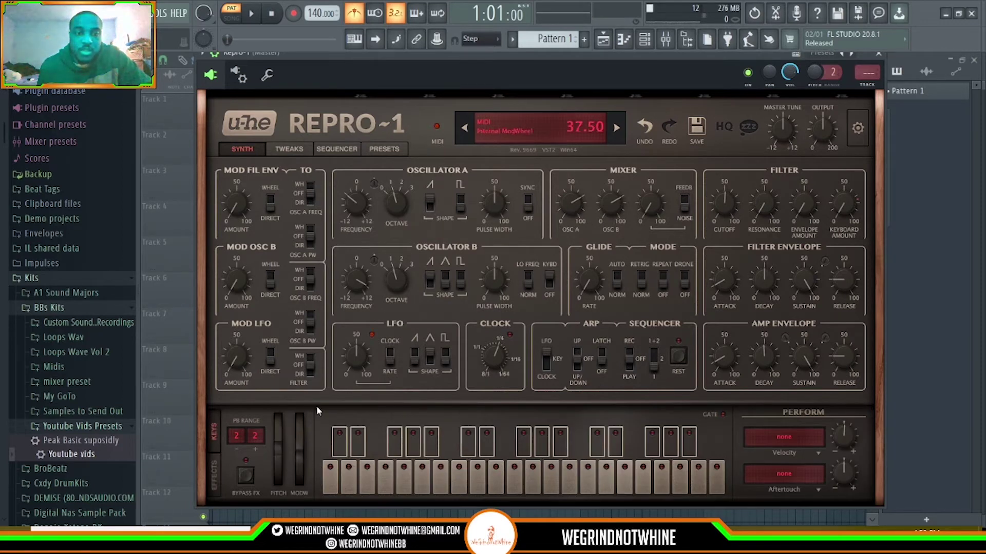
- Close Repro-1, open Repro-5 on its synth panel and move its window up to show the keyboard
{"action": "left_click", "coordinate": [880, 55]}
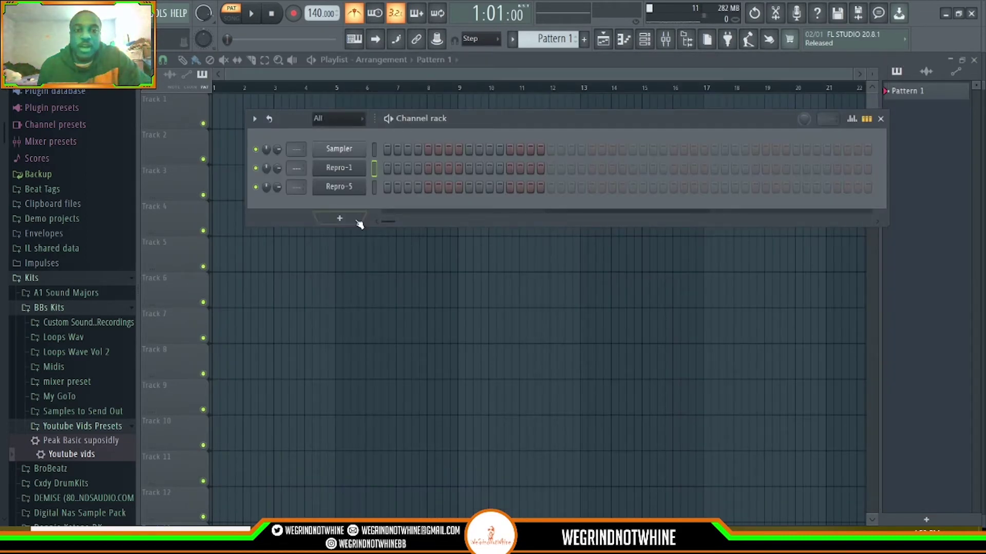
{"action": "left_click", "coordinate": [351, 187]}
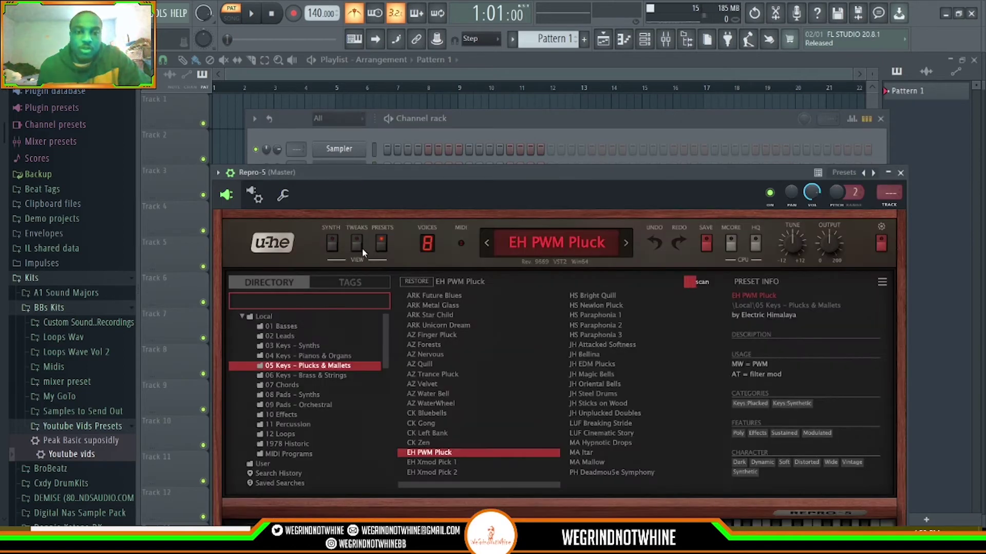
{"action": "left_click", "coordinate": [333, 243]}
{"action": "left_click_drag", "start_coordinate": [587, 170], "coordinate": [575, 74]}
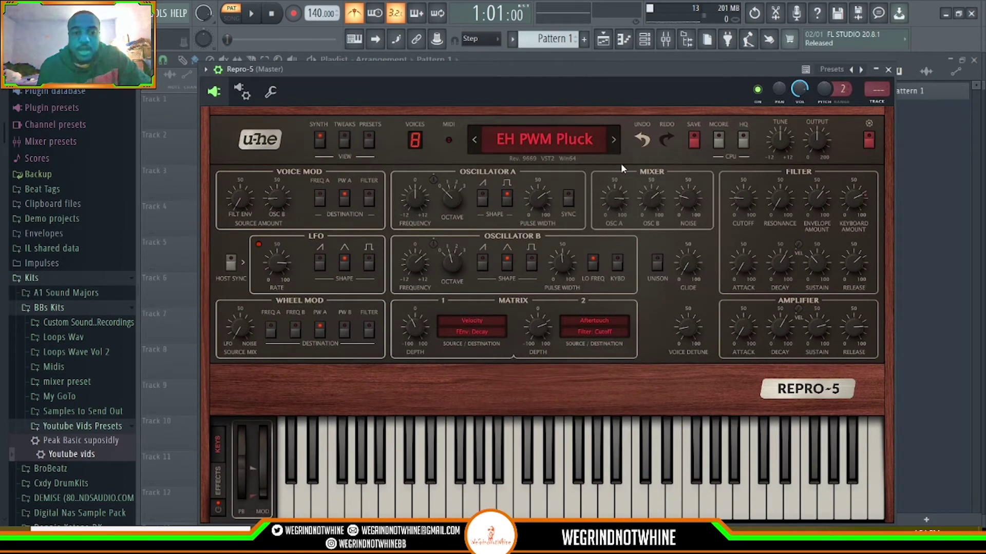
{"action": "mouse_move", "coordinate": [674, 190]}
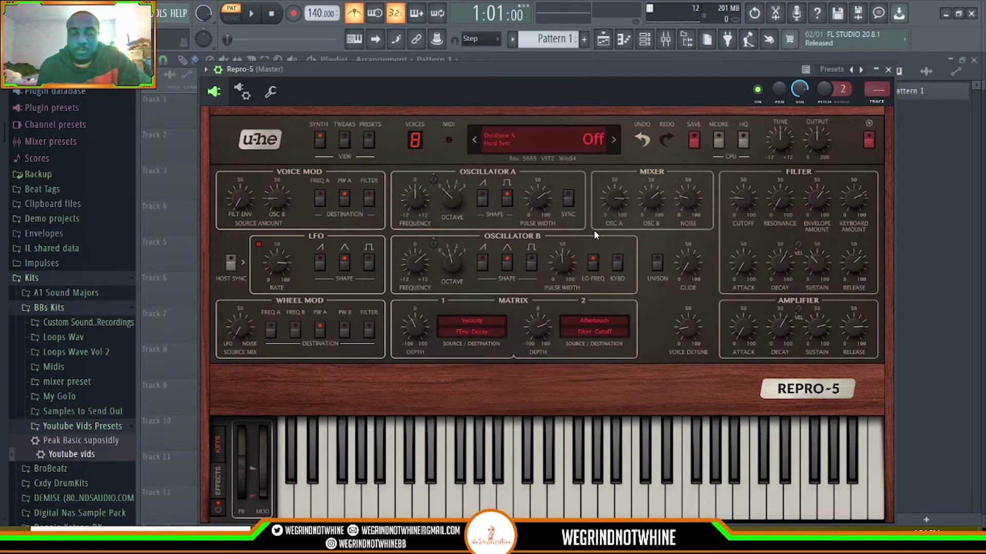
{"action": "mouse_move", "coordinate": [819, 196]}
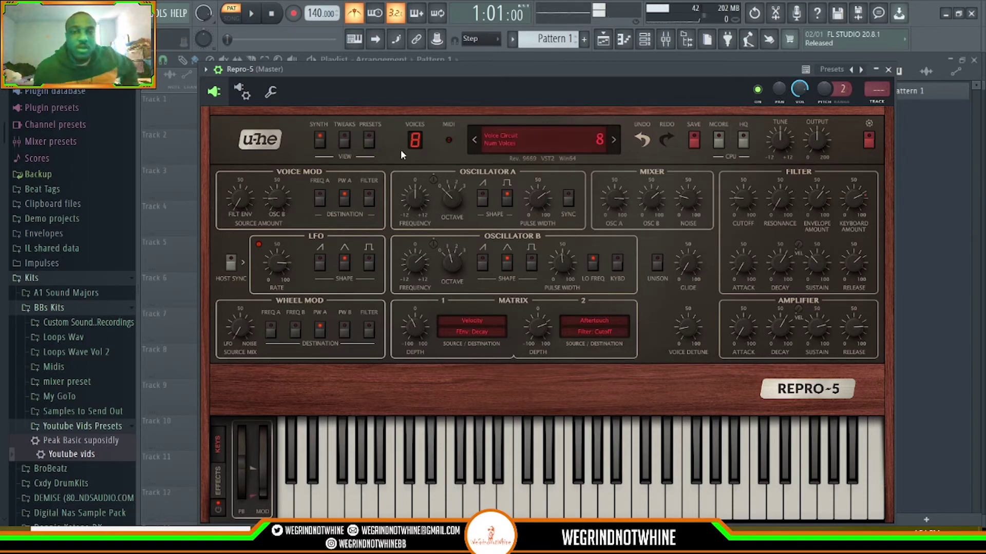
- Load Repro-5's -- INIT -- preset from the Local folder and return to the synth panel
{"action": "left_click", "coordinate": [366, 140]}
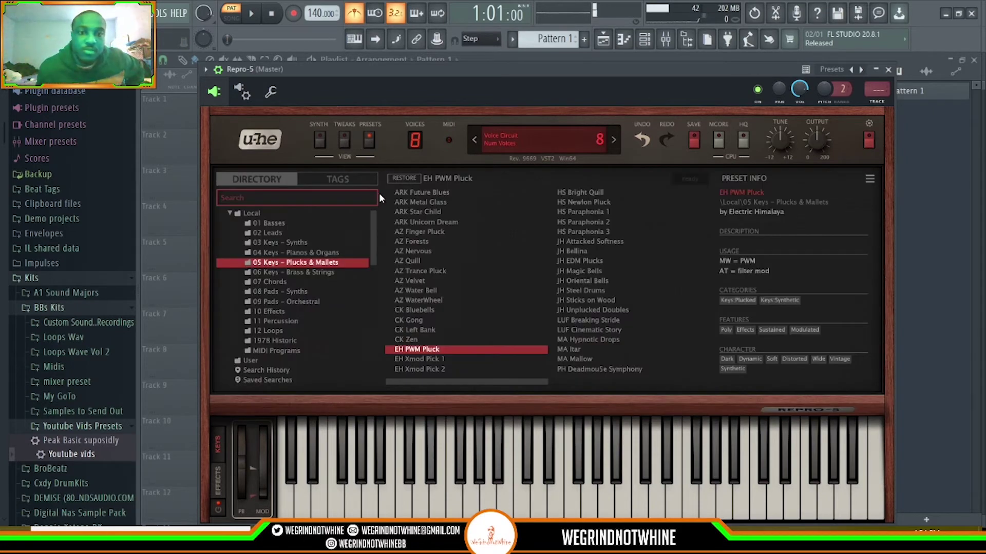
{"action": "left_click", "coordinate": [252, 213]}
{"action": "left_click", "coordinate": [413, 192]}
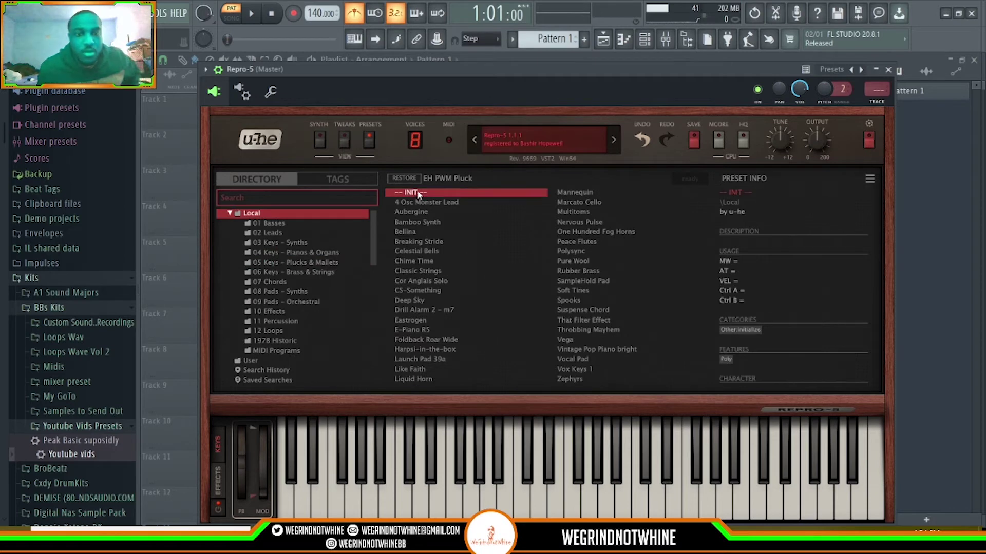
{"action": "left_click", "coordinate": [321, 145]}
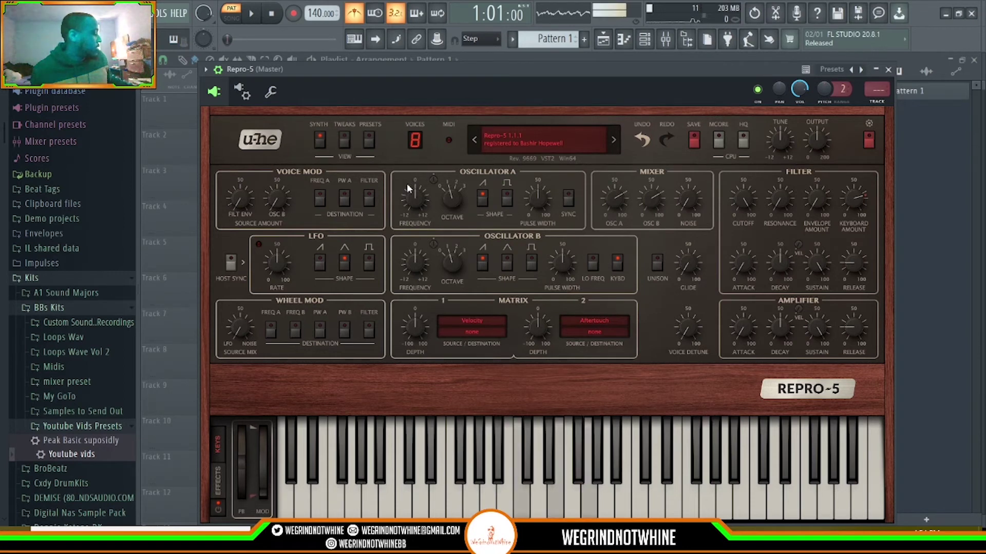
{"action": "mouse_move", "coordinate": [408, 188]}
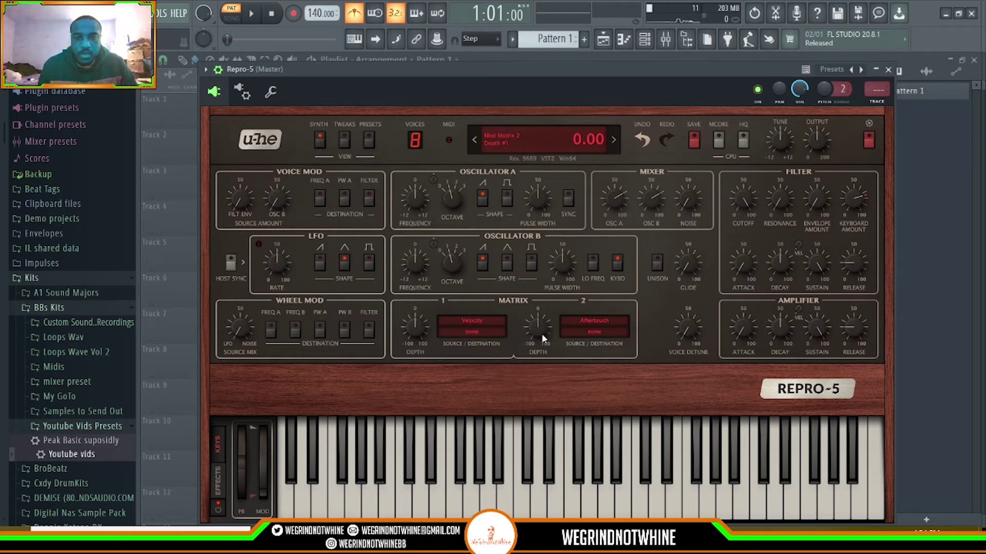
- Set Matrix 1's source to Mod Wheel, glance at the Tweaks page, then reopen the preset browser
{"action": "left_click", "coordinate": [477, 322]}
{"action": "left_click", "coordinate": [516, 346]}
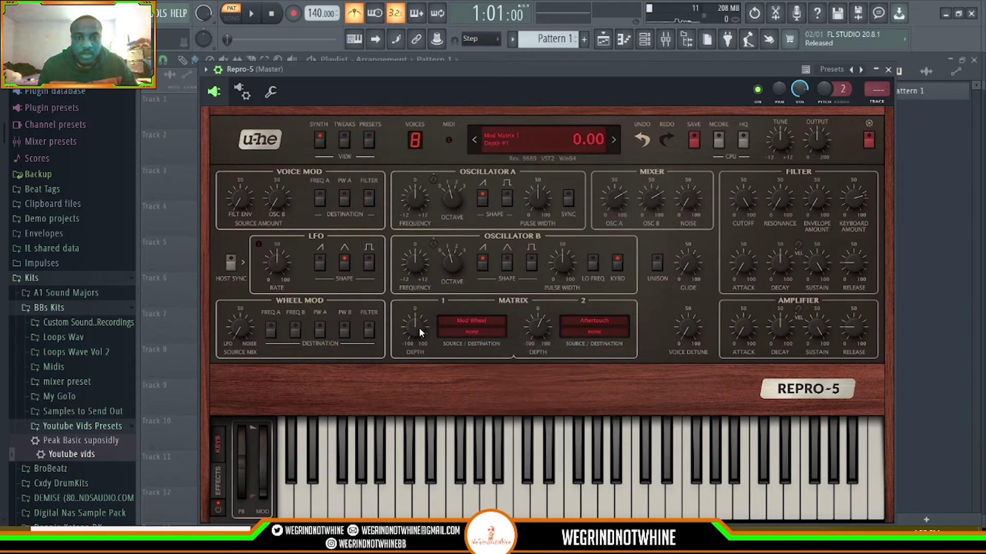
{"action": "left_click", "coordinate": [348, 143]}
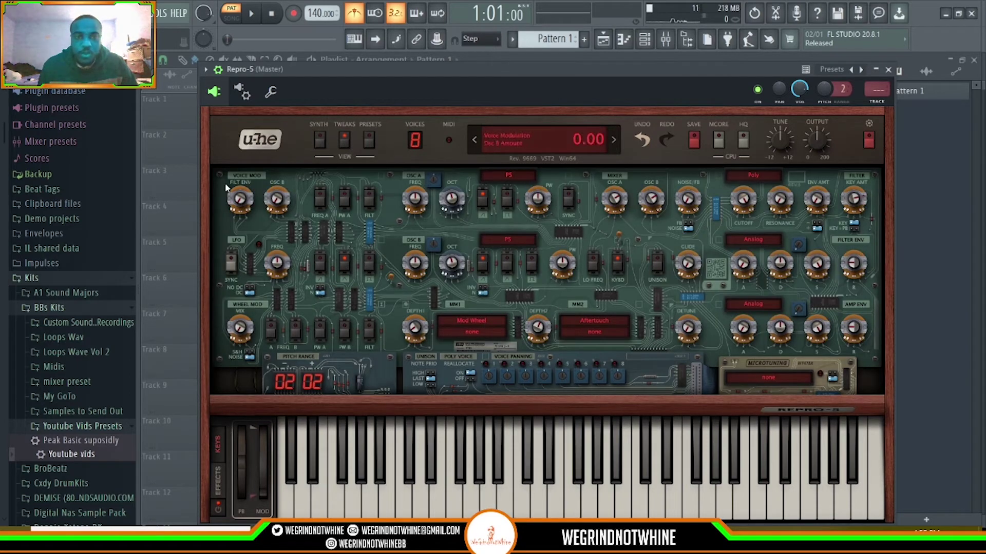
{"action": "left_click", "coordinate": [318, 139]}
{"action": "left_click", "coordinate": [369, 140]}
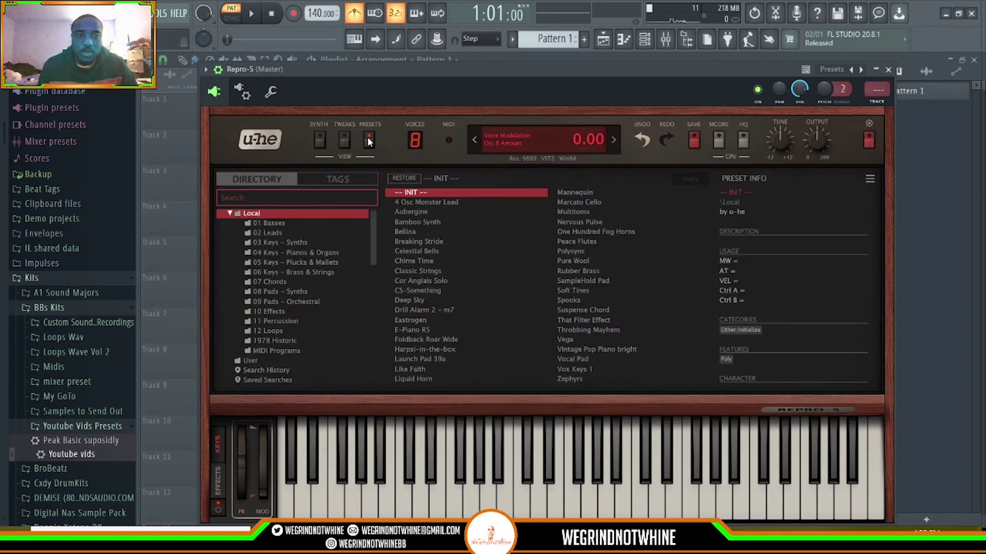
{"action": "left_click_drag", "start_coordinate": [464, 70], "coordinate": [468, 54]}
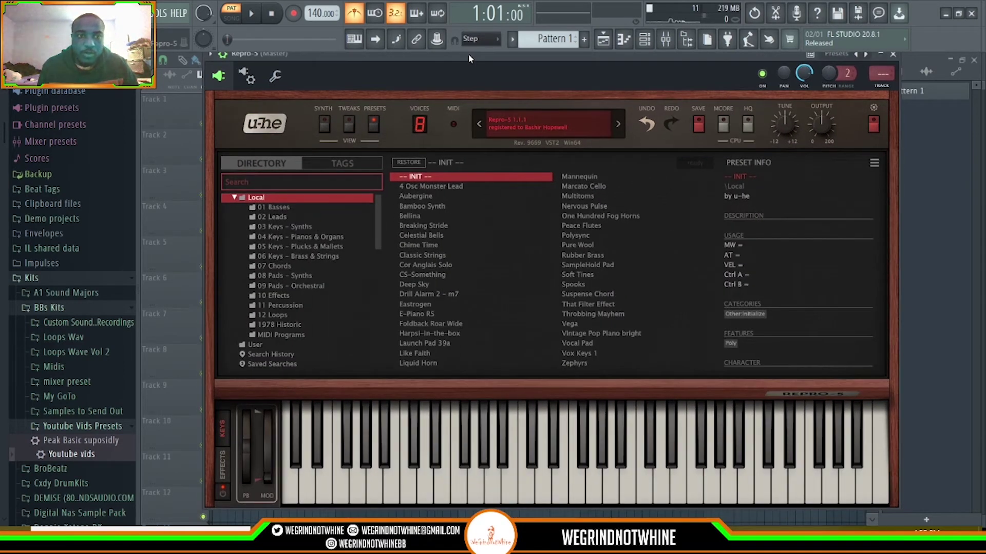
- Audition 02 Leads presets (AZ Ascension, EH Mello Fuzz Lead, AZ Judgement, AZ You Know, EH Little Pulse Lead), ending on HS Cor Anglais Solo
{"action": "left_click", "coordinate": [271, 216]}
{"action": "left_click", "coordinate": [435, 236]}
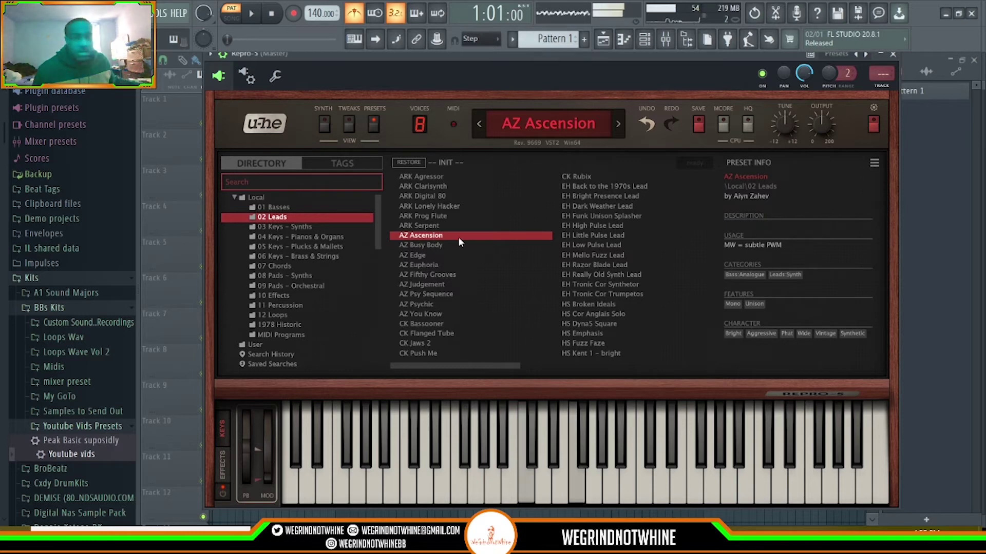
{"action": "left_click", "coordinate": [590, 254]}
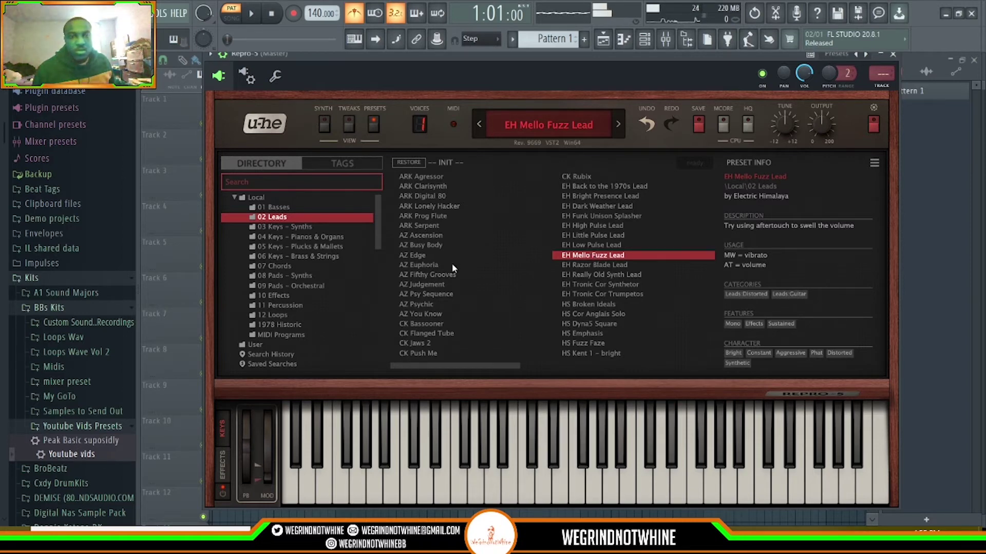
{"action": "left_click", "coordinate": [445, 286]}
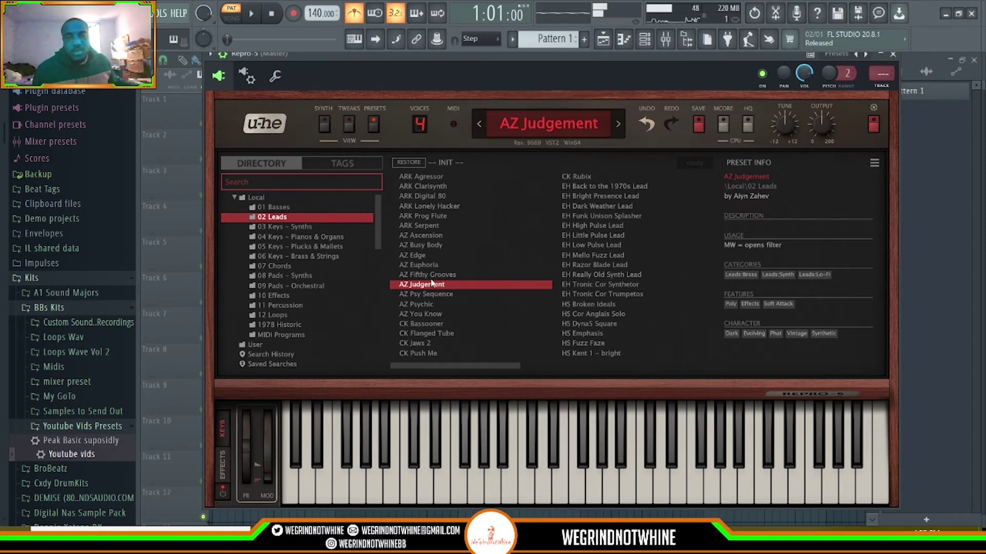
{"action": "left_click", "coordinate": [431, 313]}
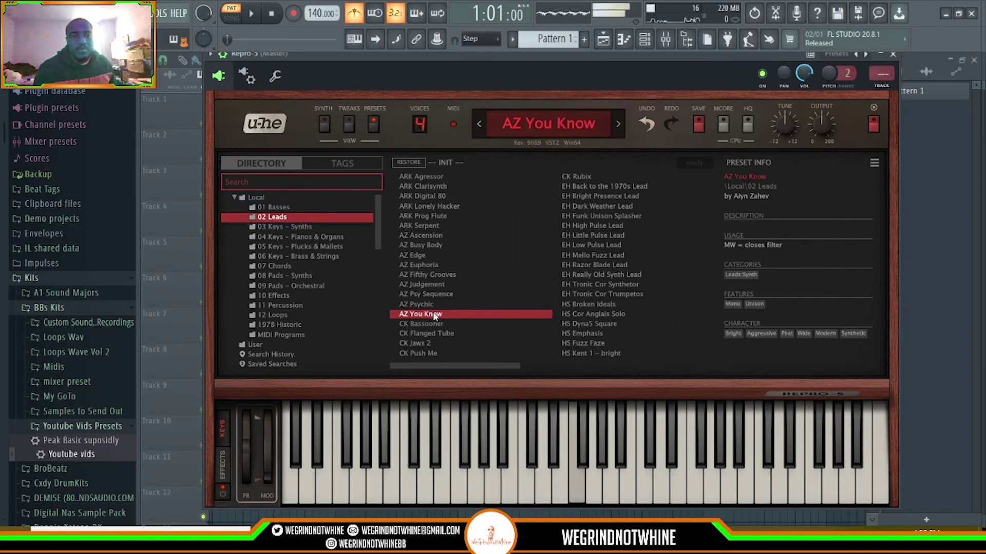
{"action": "left_click", "coordinate": [597, 236]}
{"action": "left_click", "coordinate": [618, 314]}
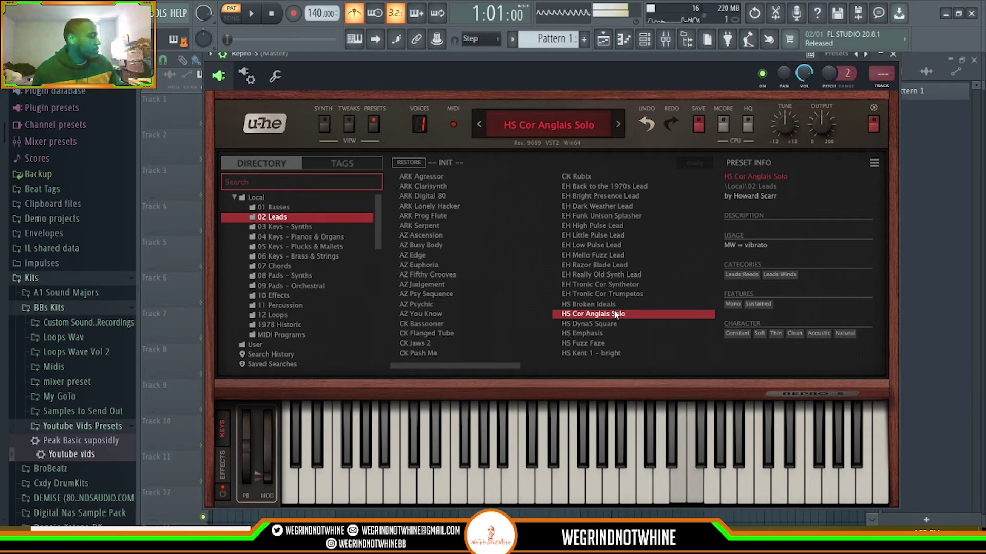
- Audition 04 Keys - Pianos & Organs presets: EH Acquarium EP, HS Electro-Mechanoid, HS Peace Flutes, HS S-Piano
{"action": "left_click", "coordinate": [300, 237]}
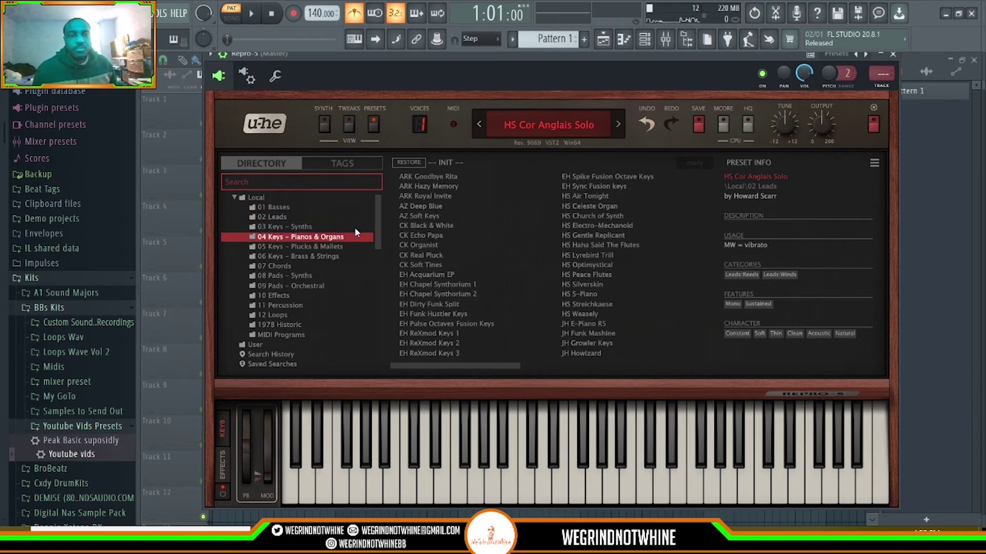
{"action": "left_click", "coordinate": [436, 275]}
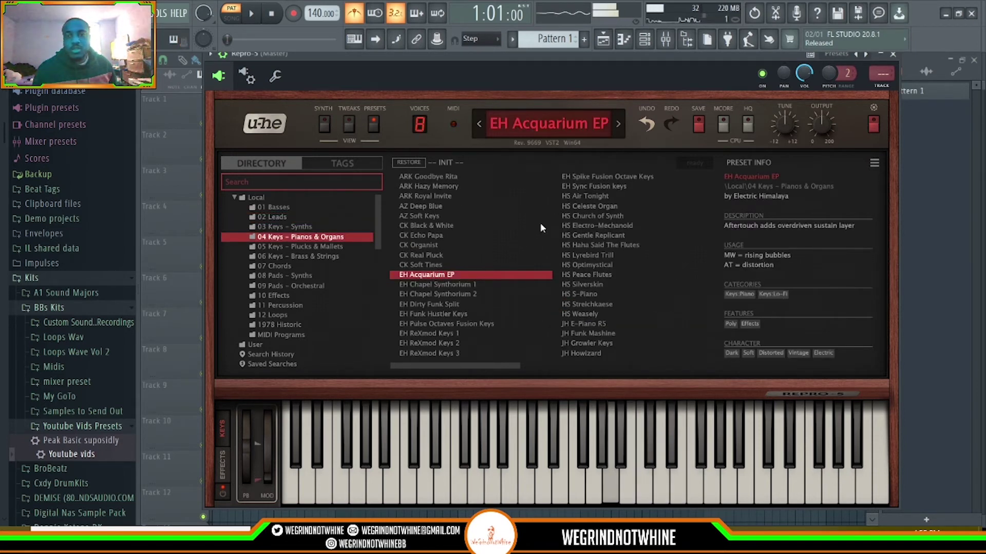
{"action": "left_click", "coordinate": [586, 225]}
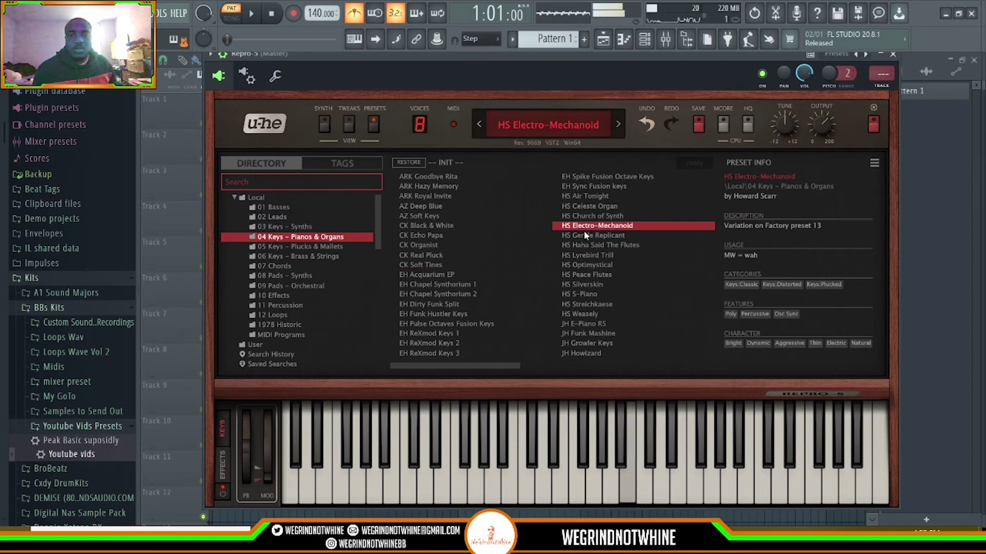
{"action": "left_click", "coordinate": [585, 274]}
{"action": "left_click", "coordinate": [591, 294]}
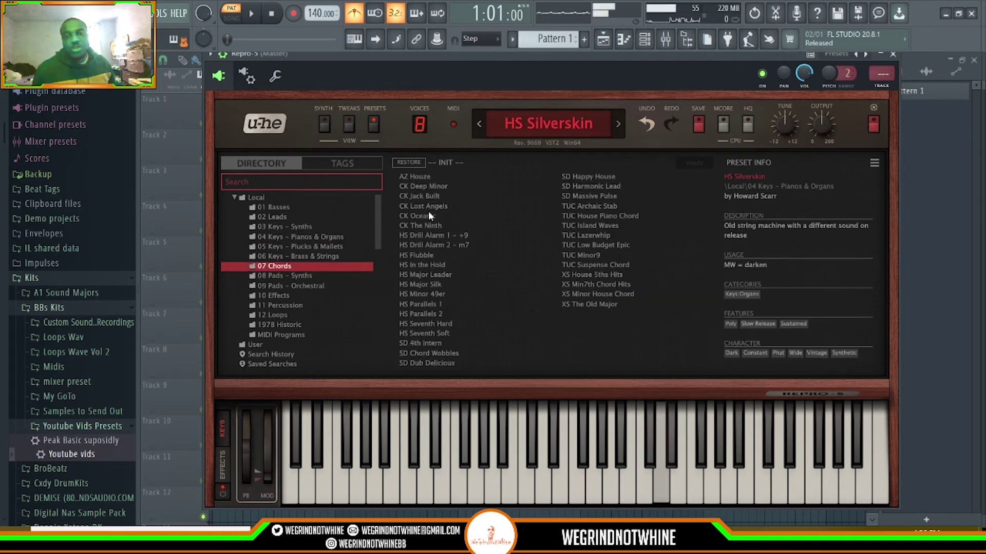
- Audition 07 Chords presets (HS Drill Alarm 2 - m7, HS Parallels 1, SD 4th Intern, TUC Low Budget Epic), then list 10 Effects
{"action": "left_click", "coordinate": [428, 214]}
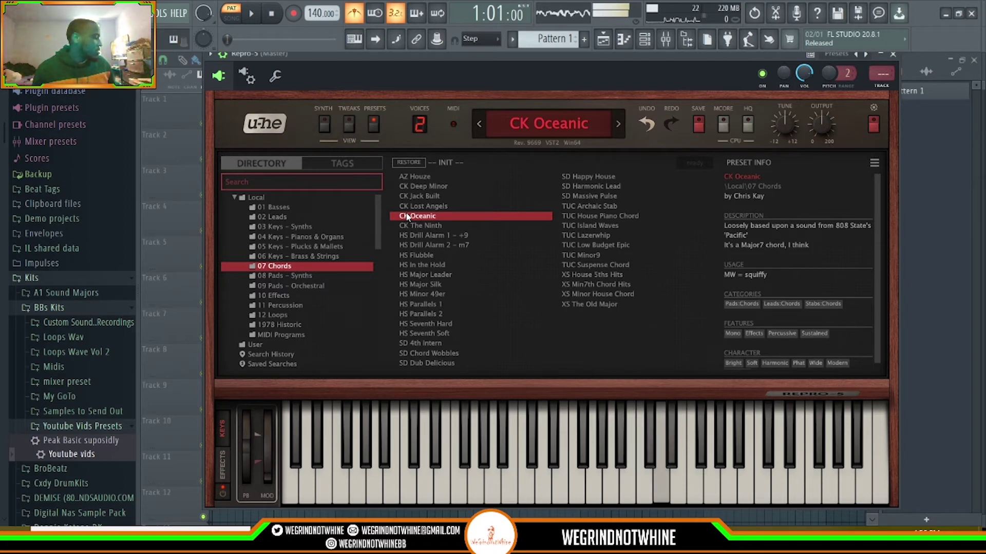
{"action": "left_click", "coordinate": [434, 245]}
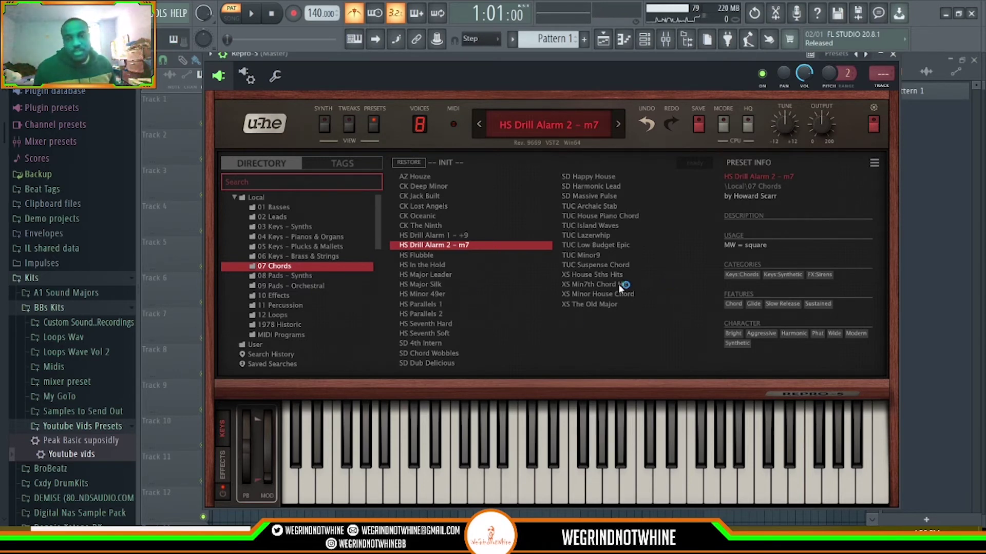
{"action": "left_click", "coordinate": [430, 304]}
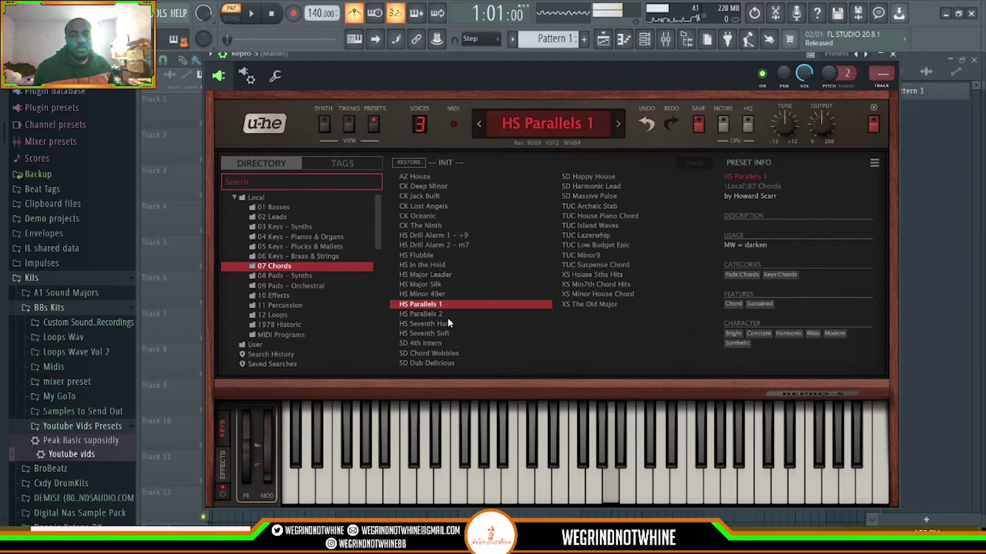
{"action": "left_click", "coordinate": [437, 342]}
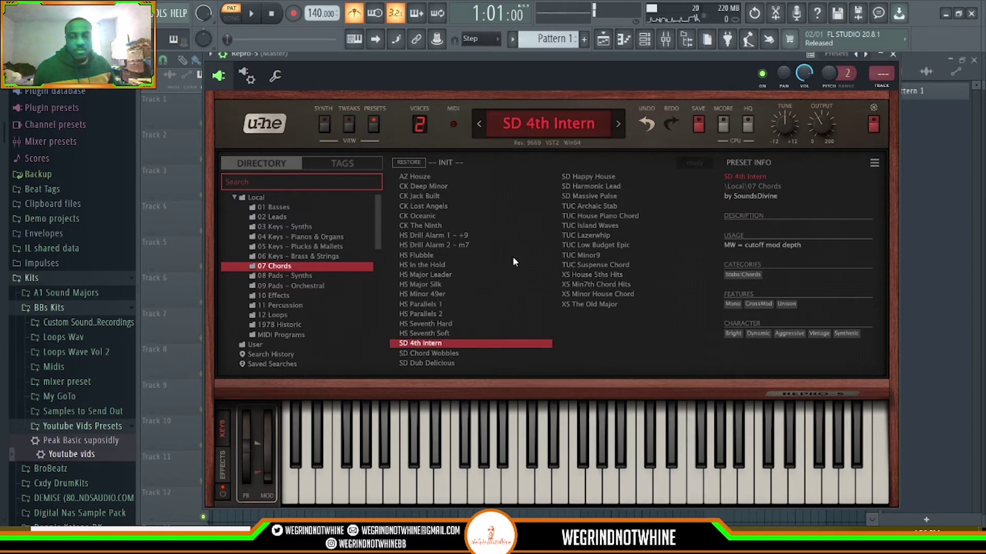
{"action": "left_click", "coordinate": [593, 246]}
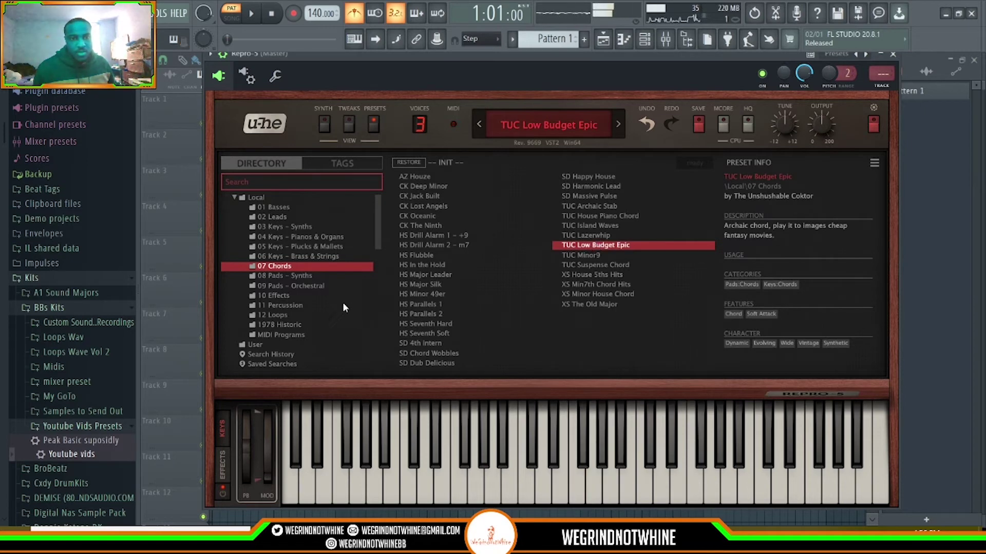
{"action": "left_click", "coordinate": [290, 296]}
- Try EH Mod-ex Q Sweep, HS The Shallows and 1978 Historic presets, settling on 42 SLOW SYNC SWEEP with effects shown
{"action": "left_click", "coordinate": [450, 275]}
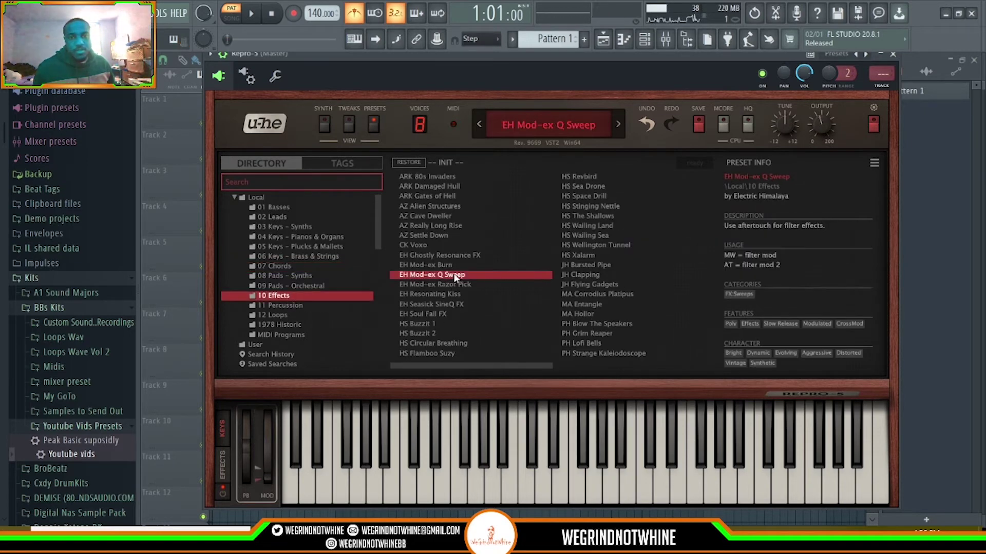
{"action": "left_click", "coordinate": [591, 216]}
{"action": "left_click", "coordinate": [279, 325]}
{"action": "left_click", "coordinate": [426, 225]}
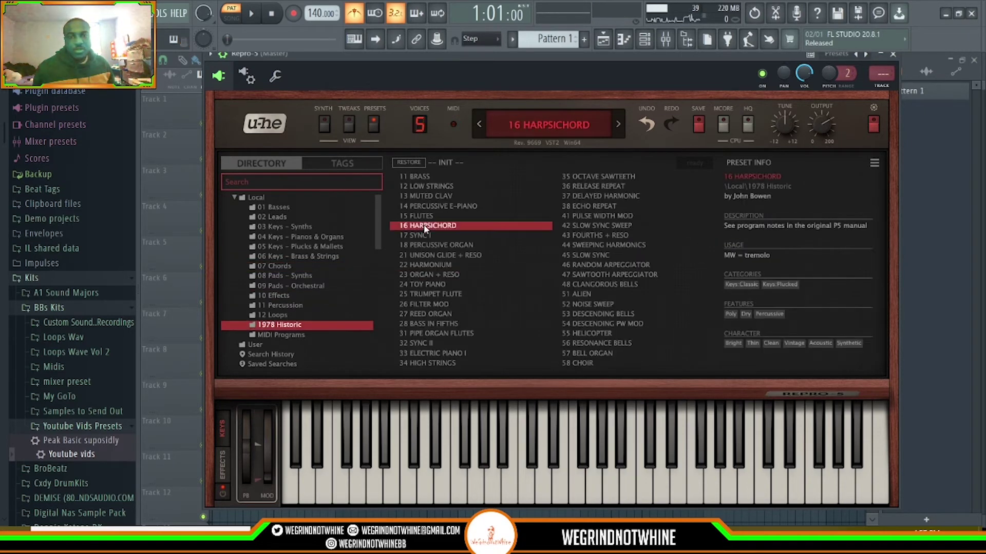
{"action": "left_click", "coordinate": [589, 266]}
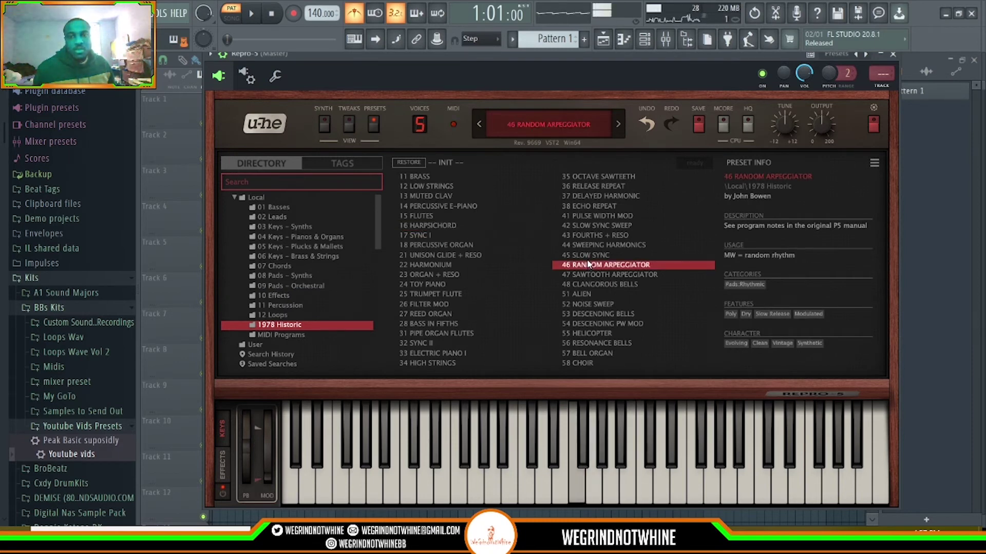
{"action": "left_click", "coordinate": [596, 227]}
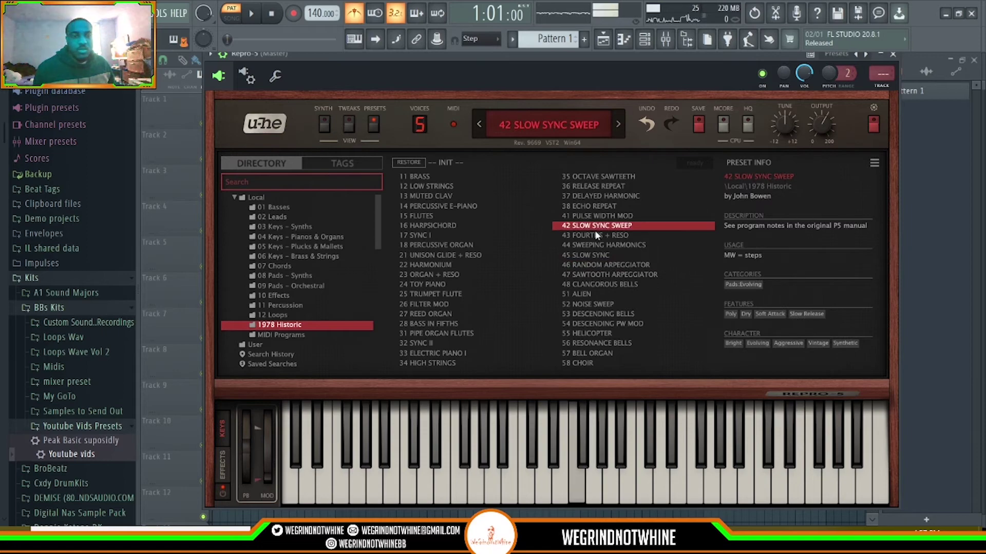
{"action": "left_click", "coordinate": [324, 124]}
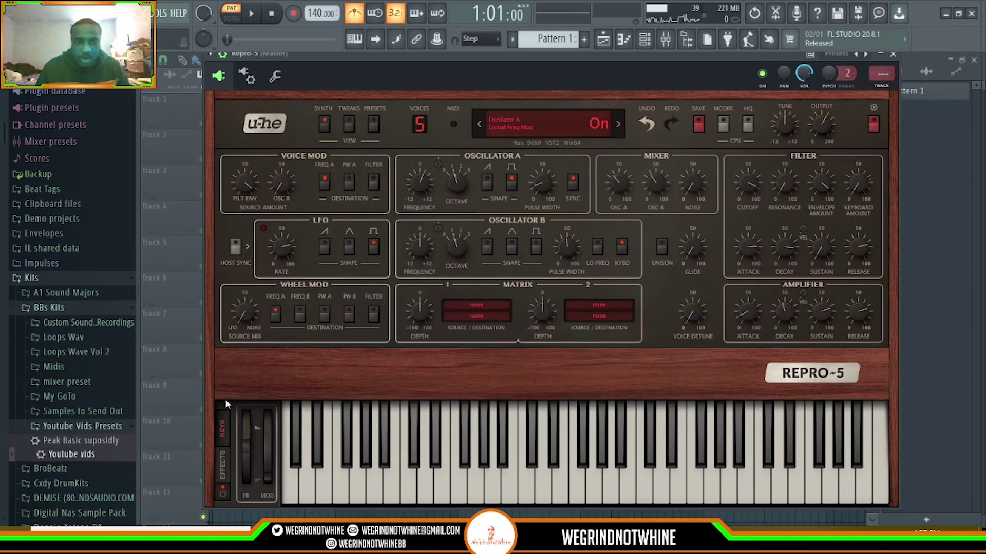
{"action": "left_click", "coordinate": [223, 465]}
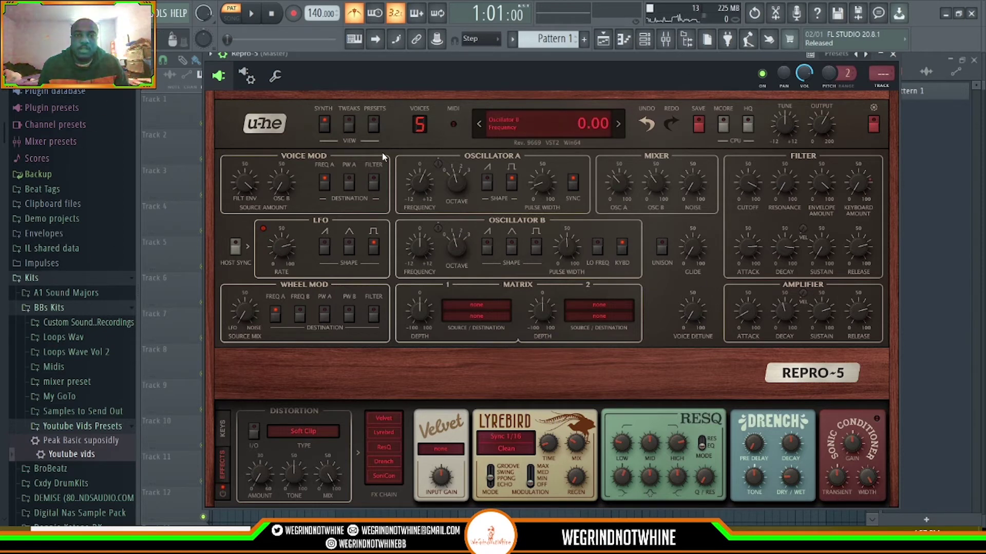
- Load a preset from Repro-5's Local folder
{"action": "left_click", "coordinate": [374, 124]}
{"action": "left_click", "coordinate": [278, 195]}
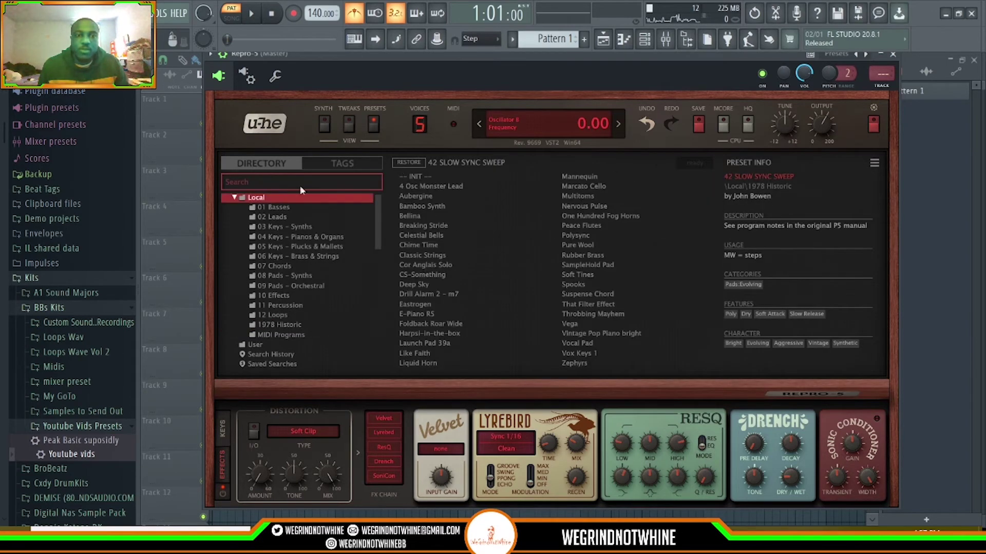
{"action": "double_click", "coordinate": [421, 174]}
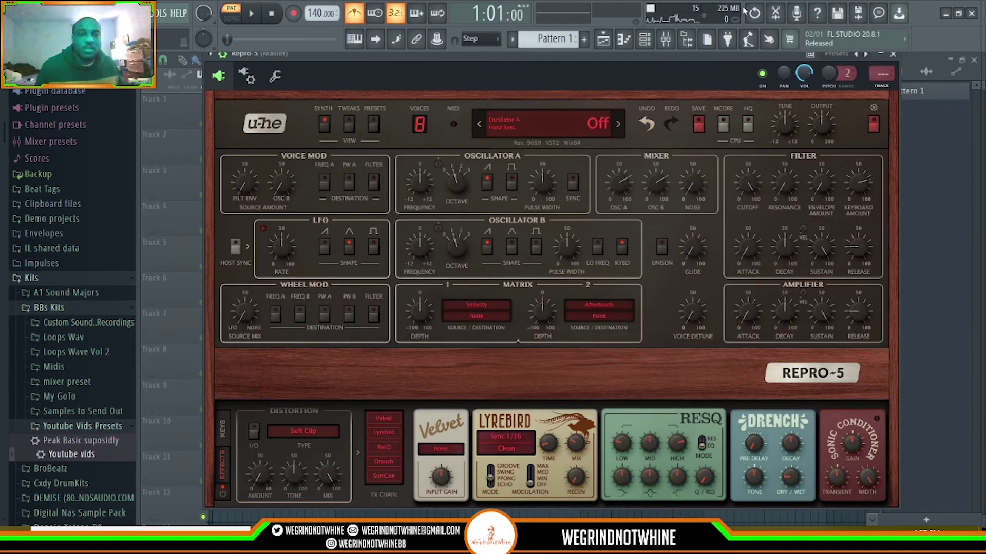
- Detune Oscillator A to -5.60, add its pulse wave alongside saw, and raise the LFO rate
{"action": "left_click_drag", "start_coordinate": [425, 189], "coordinate": [424, 192]}
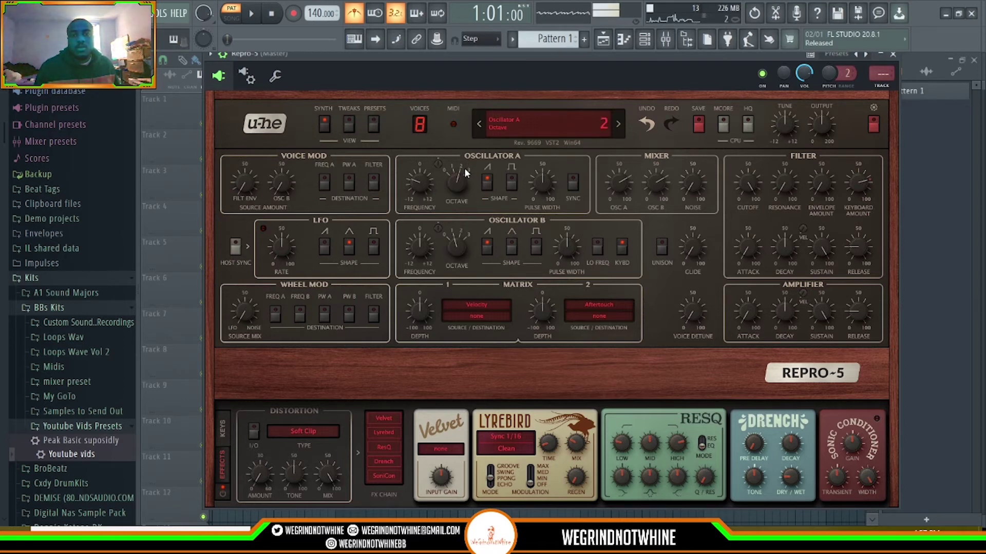
{"action": "left_click", "coordinate": [510, 183]}
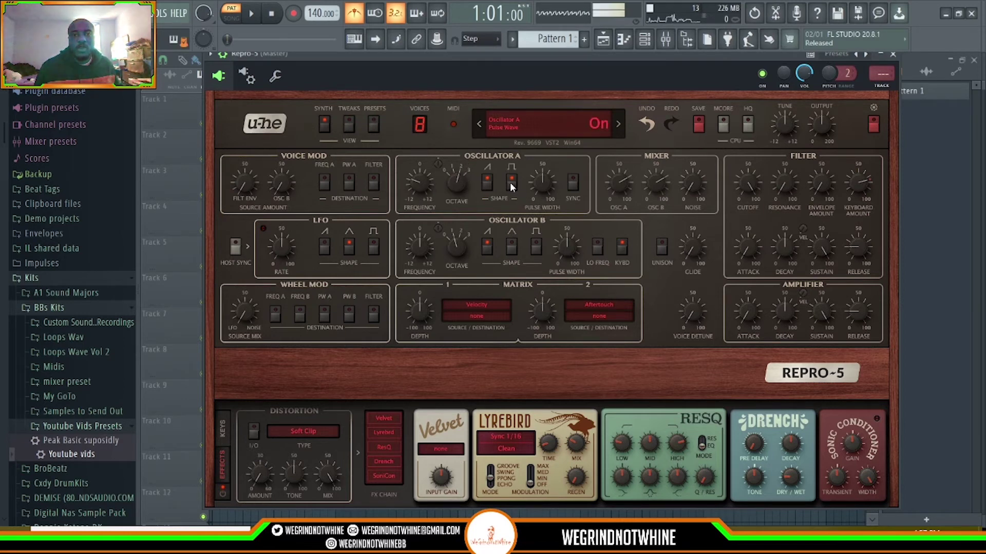
{"action": "left_click", "coordinate": [487, 182]}
{"action": "left_click", "coordinate": [486, 180]}
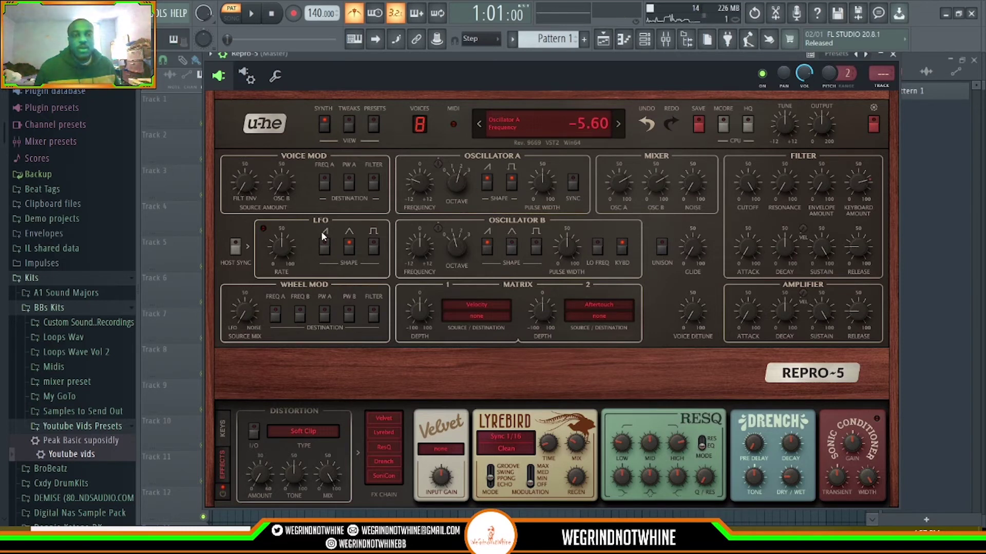
{"action": "mouse_move", "coordinate": [285, 250]}
{"action": "left_mouse_down"}
{"action": "mouse_move", "coordinate": [271, 241]}
{"action": "mouse_move", "coordinate": [301, 232]}
{"action": "mouse_move", "coordinate": [266, 260]}
{"action": "mouse_move", "coordinate": [295, 252]}
{"action": "left_mouse_up"}
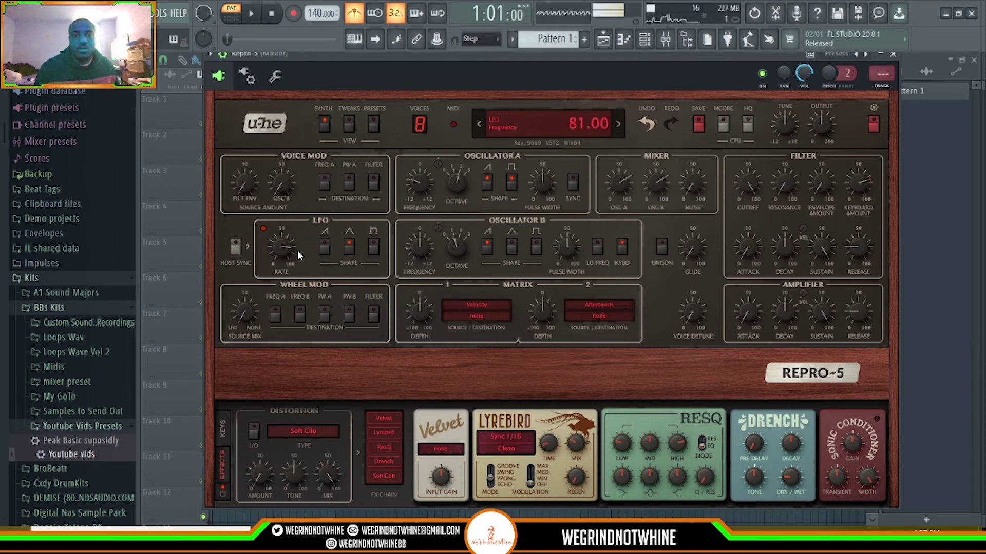
- Show the keyboard and set Matrix 1's source to LFO, trying Osc A octave at depth about 92, then retargeting it
{"action": "left_click", "coordinate": [222, 431]}
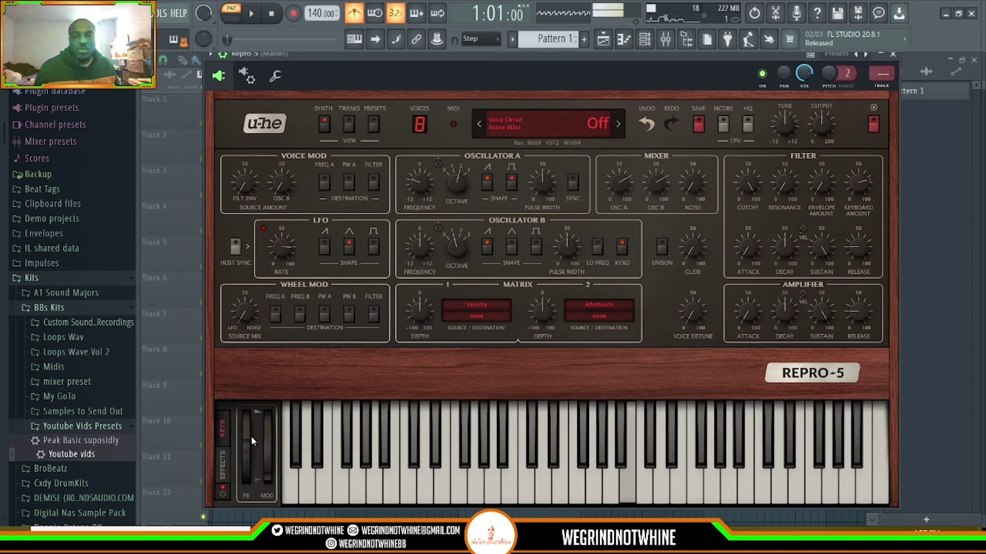
{"action": "left_click", "coordinate": [489, 309]}
{"action": "left_click", "coordinate": [539, 373]}
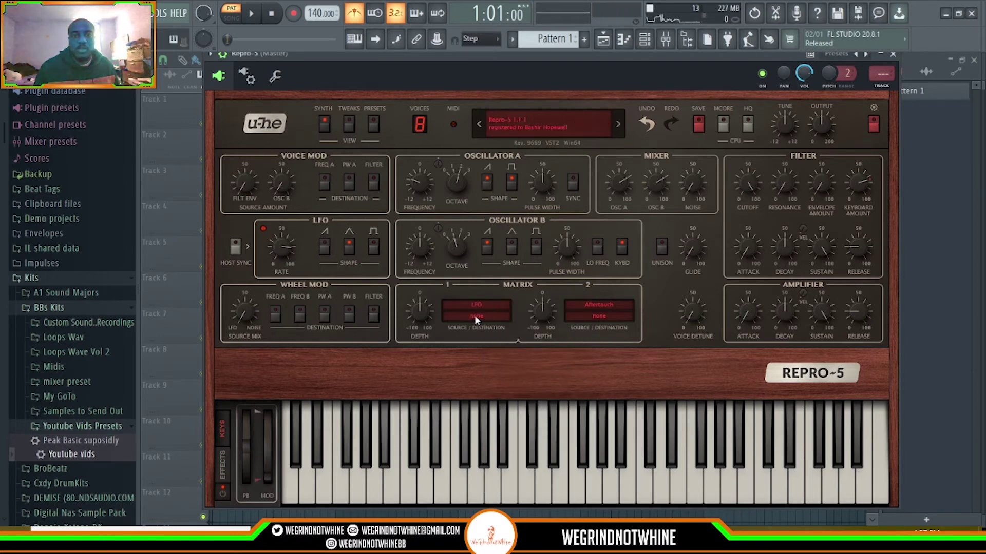
{"action": "left_click_drag", "start_coordinate": [476, 317], "coordinate": [457, 180]}
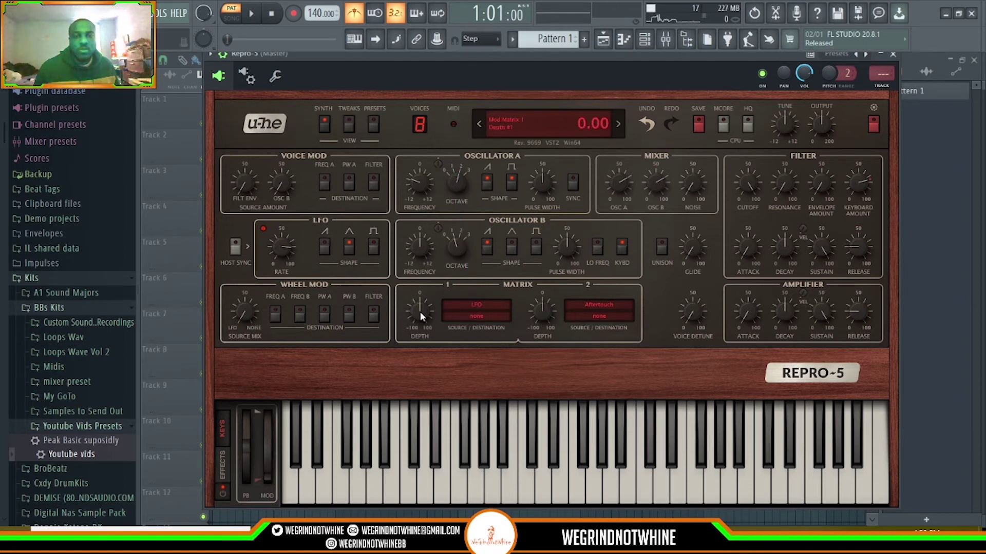
{"action": "left_click_drag", "start_coordinate": [420, 311], "coordinate": [430, 286]}
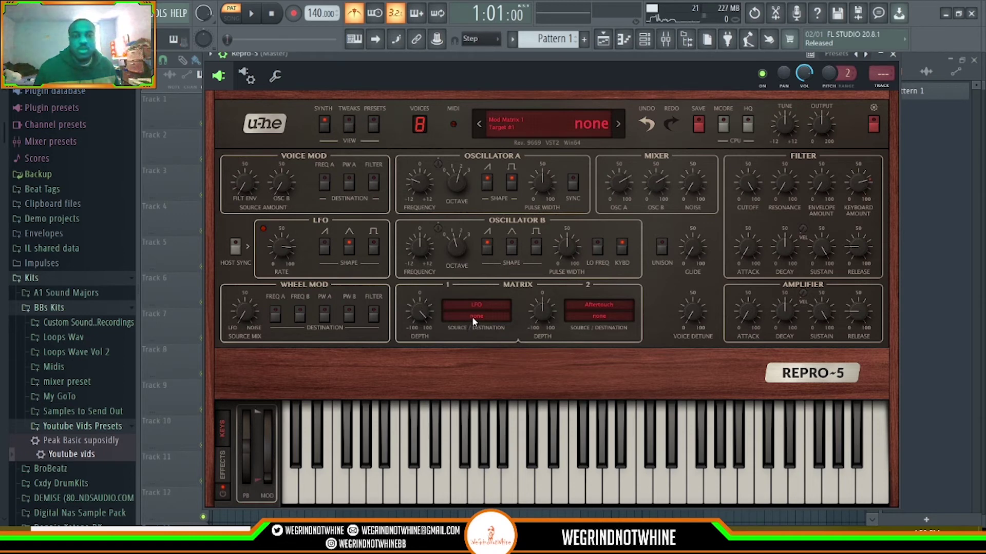
{"action": "left_click_drag", "start_coordinate": [472, 316], "coordinate": [245, 310]}
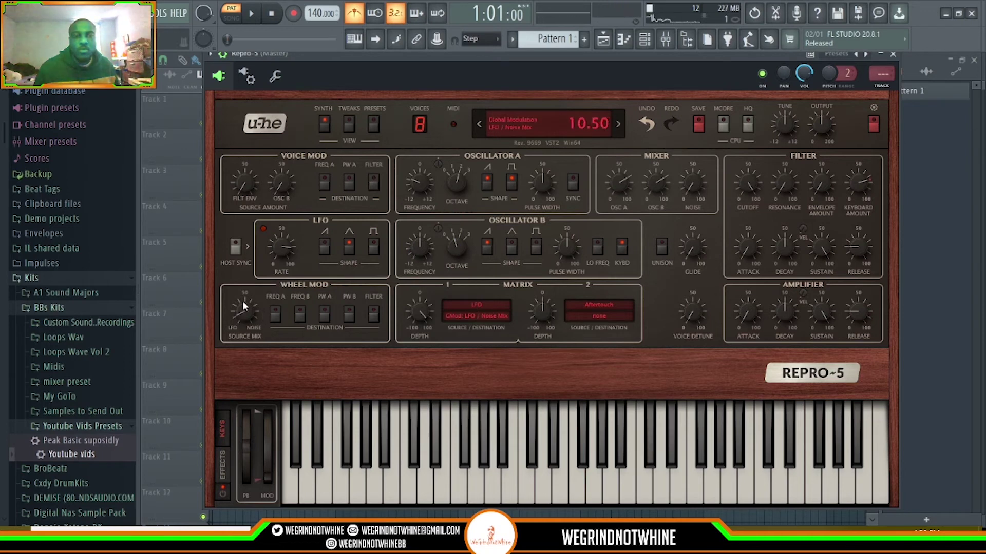
- Enable Wheel Mod FREQ A, adjust its source mix, set Matrix 1 depth to 68, and test the mod wheel
{"action": "left_click", "coordinate": [274, 315]}
{"action": "left_click_drag", "start_coordinate": [245, 312], "coordinate": [254, 285]}
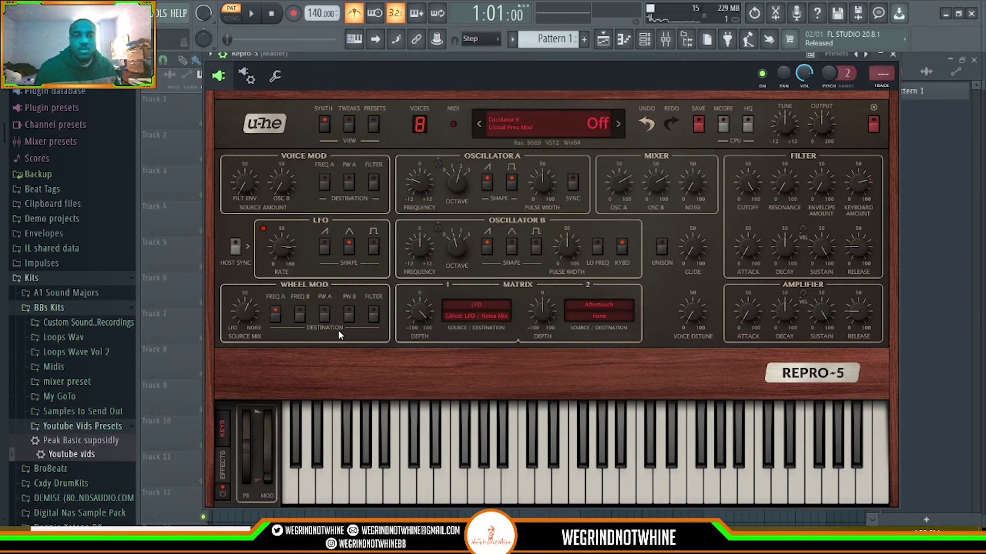
{"action": "mouse_move", "coordinate": [421, 321]}
{"action": "left_mouse_down"}
{"action": "mouse_move", "coordinate": [424, 345]}
{"action": "mouse_move", "coordinate": [430, 323]}
{"action": "left_mouse_up"}
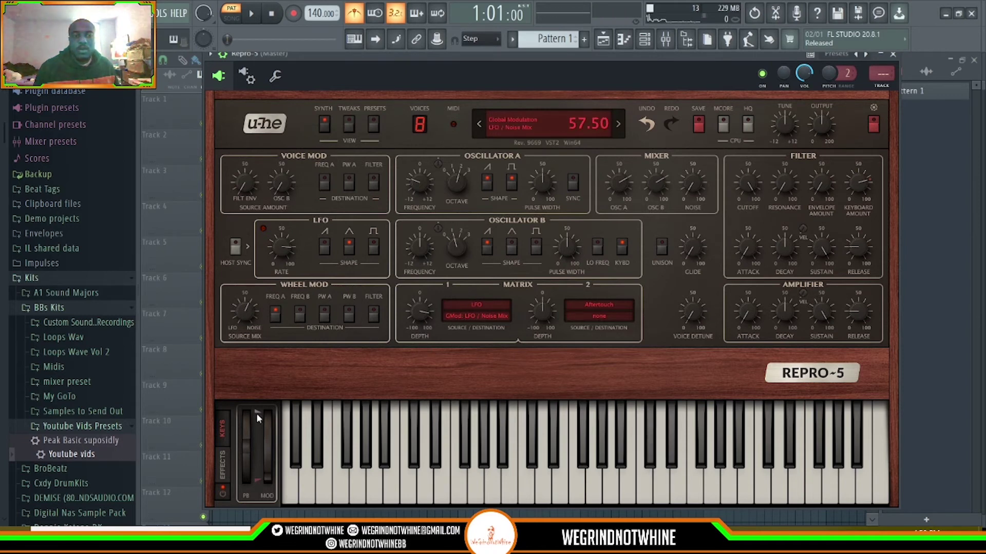
{"action": "left_click_drag", "start_coordinate": [269, 454], "coordinate": [278, 410]}
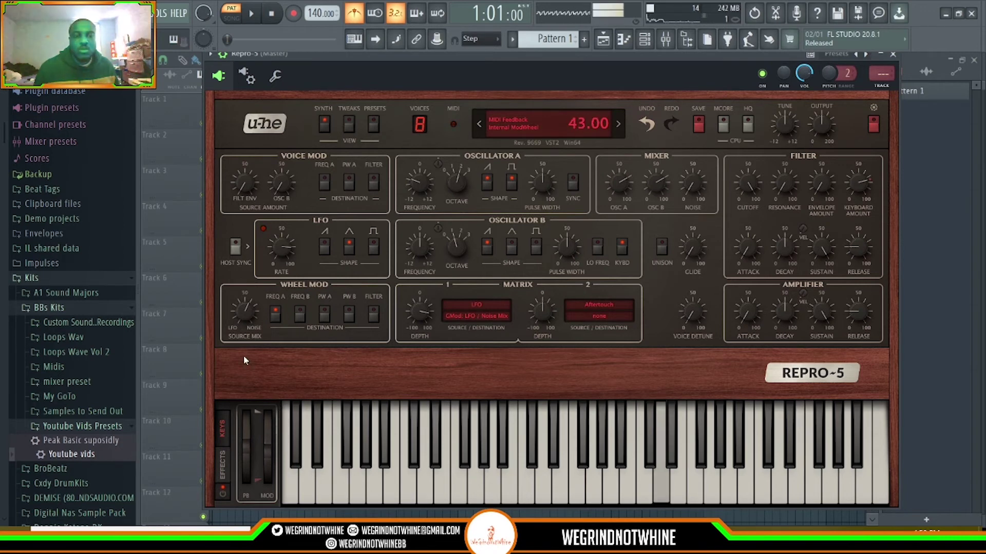
{"action": "left_click_drag", "start_coordinate": [244, 311], "coordinate": [245, 350]}
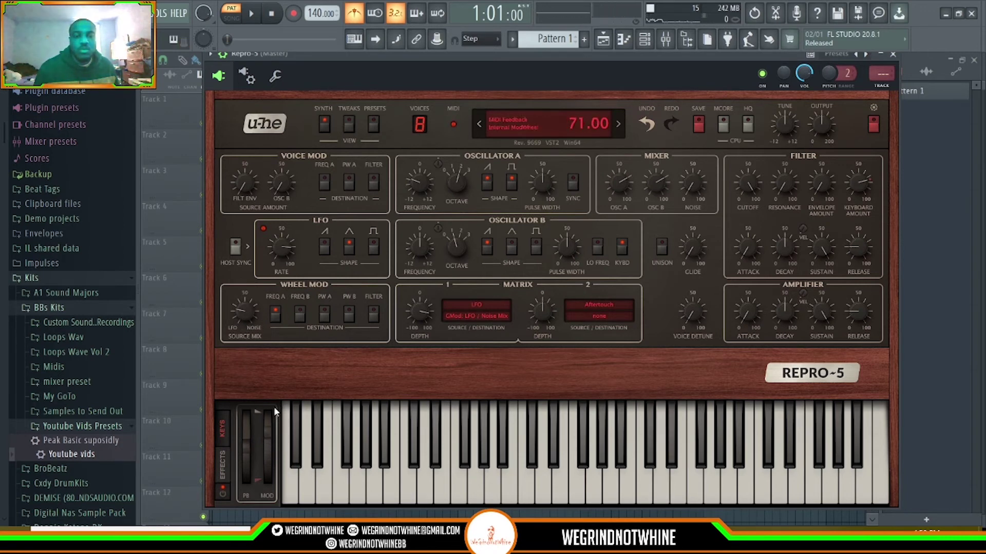
{"action": "left_click_drag", "start_coordinate": [276, 406], "coordinate": [279, 431]}
- Push Matrix 1 depth negative to about -48 and bend the pitch up and down
{"action": "mouse_move", "coordinate": [419, 328]}
{"action": "left_click_drag", "start_coordinate": [419, 328], "coordinate": [270, 506]}
{"action": "mouse_move", "coordinate": [242, 442]}
{"action": "left_click_drag", "start_coordinate": [243, 443], "coordinate": [267, 392]}
{"action": "mouse_move", "coordinate": [445, 286]}
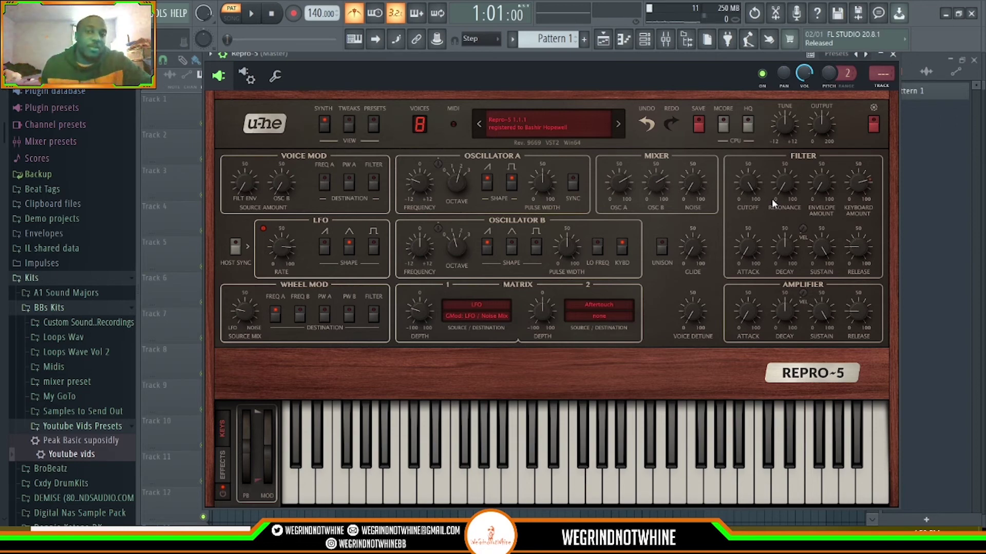
- Browse Repro-5's presets, move its window down-left, and close Repro-5
{"action": "left_click", "coordinate": [374, 124]}
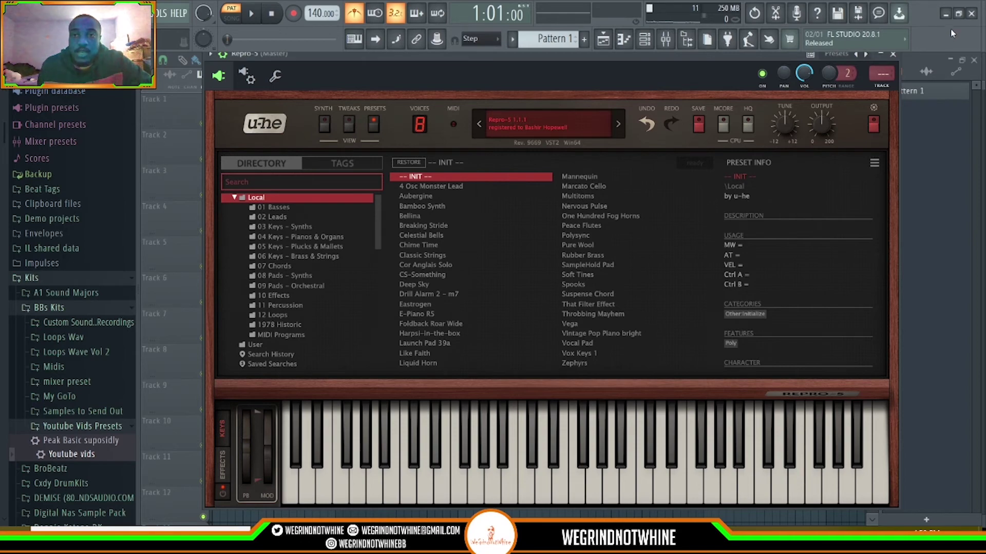
{"action": "left_click_drag", "start_coordinate": [781, 54], "coordinate": [749, 98]}
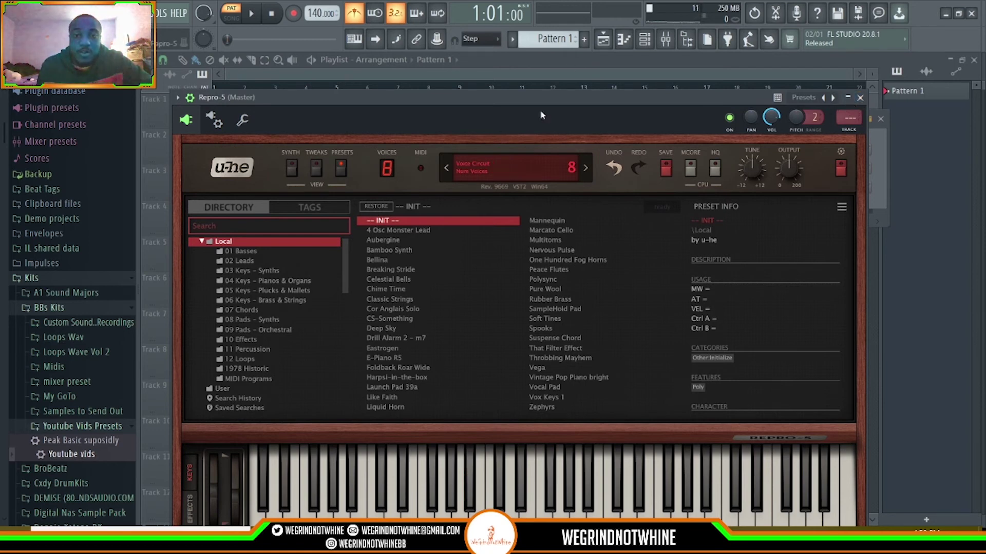
{"action": "left_click", "coordinate": [615, 60]}
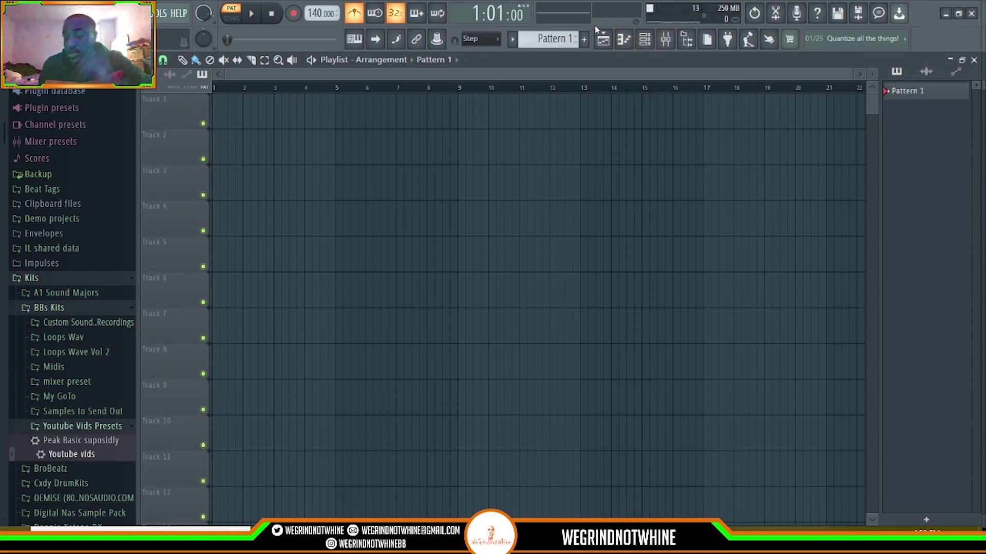
- Reopen the Repro-1 window from the channel rack, showing its Synth panel
{"action": "left_click", "coordinate": [645, 42]}
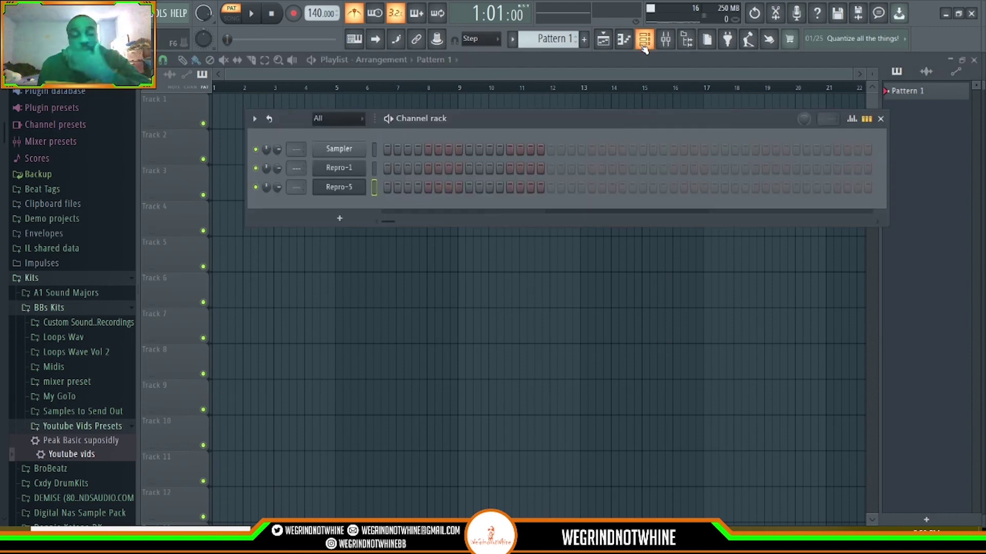
{"action": "left_click", "coordinate": [606, 51]}
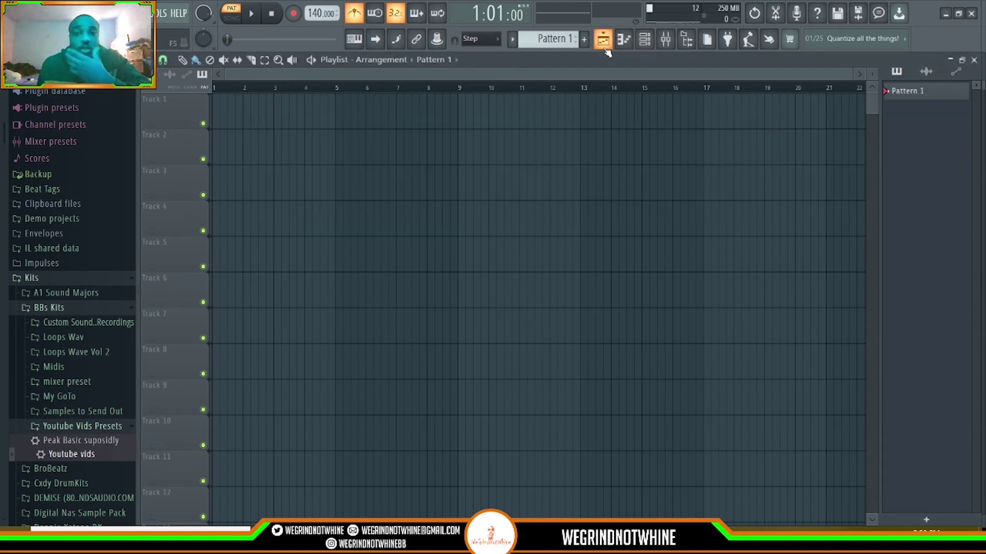
{"action": "left_click", "coordinate": [640, 47]}
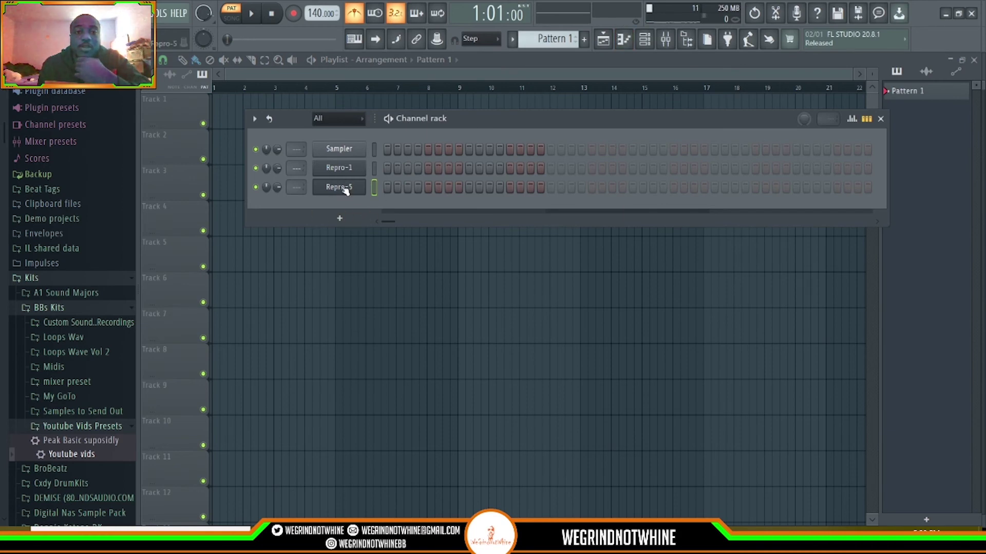
{"action": "left_click", "coordinate": [347, 167]}
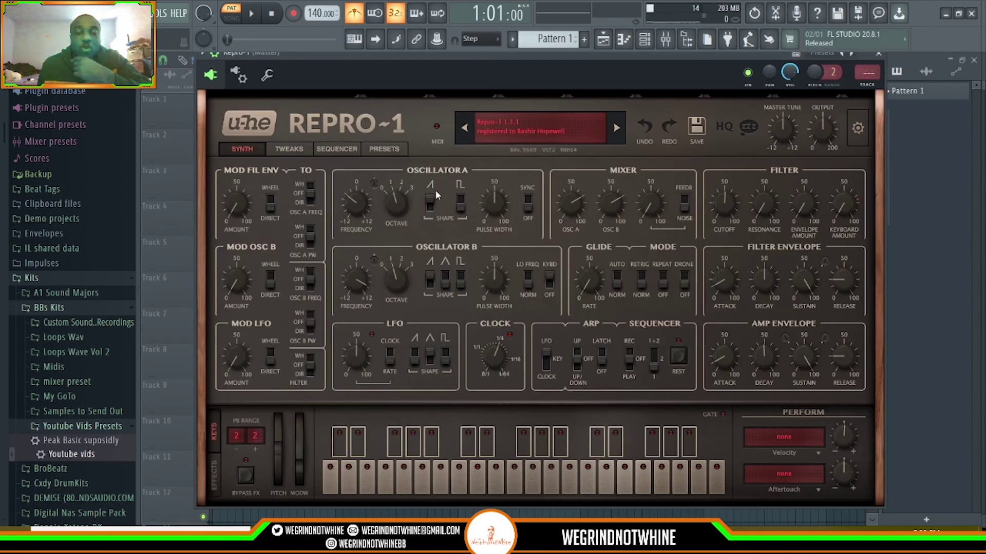
- On Repro-1's sequencer set clock 1/16, step-record notes with a rest, switch clock source, then view presets
{"action": "left_click", "coordinate": [304, 149]}
{"action": "left_click", "coordinate": [343, 148]}
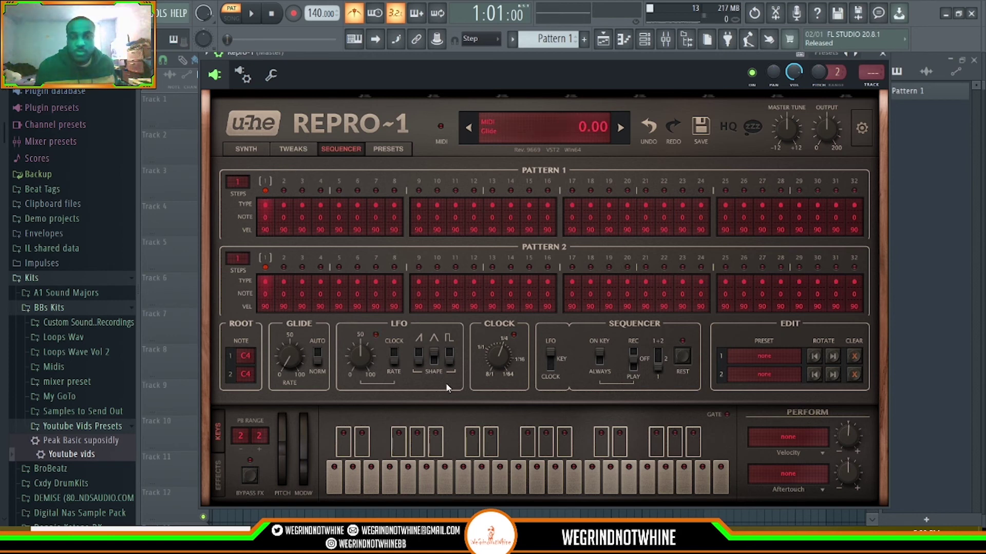
{"action": "left_click_drag", "start_coordinate": [502, 350], "coordinate": [512, 320]}
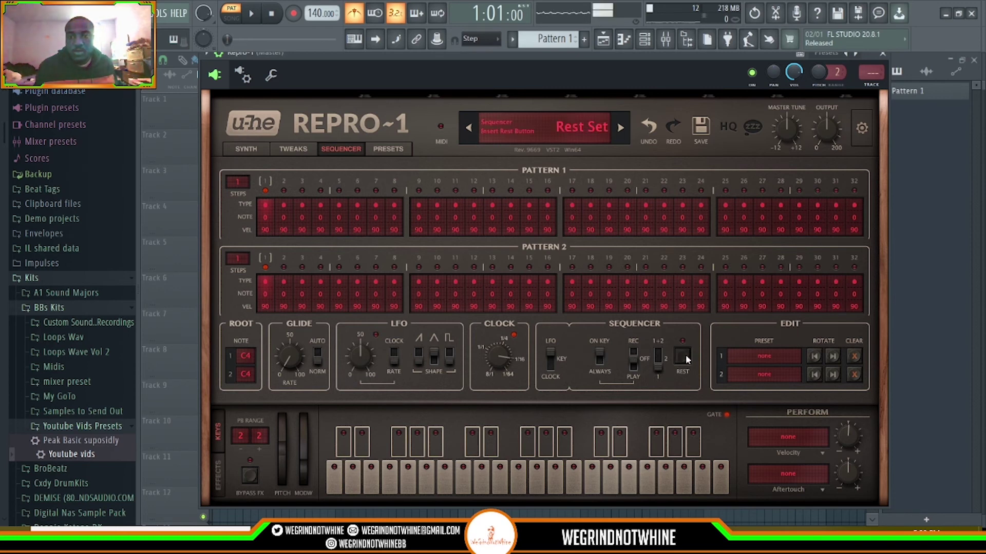
{"action": "left_click", "coordinate": [632, 355]}
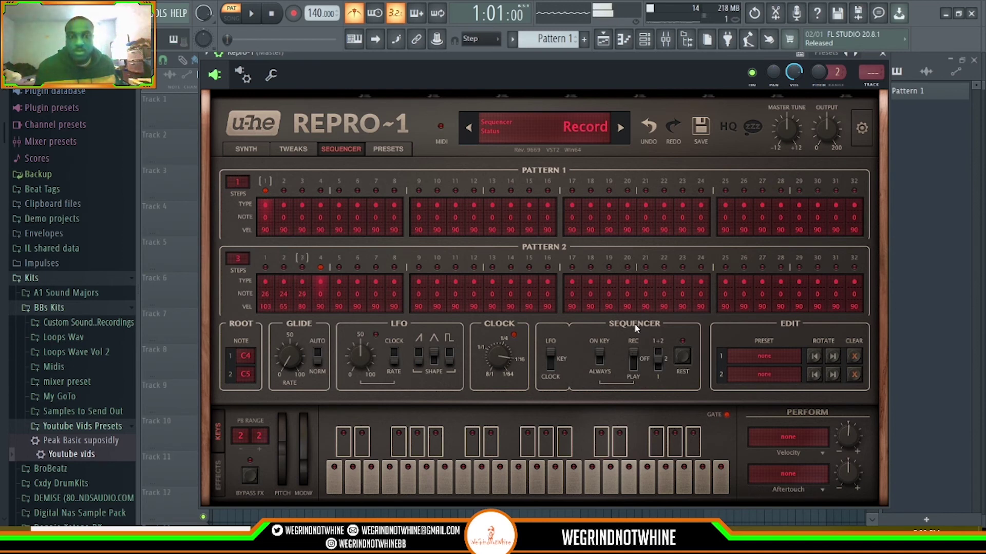
{"action": "left_click", "coordinate": [681, 356]}
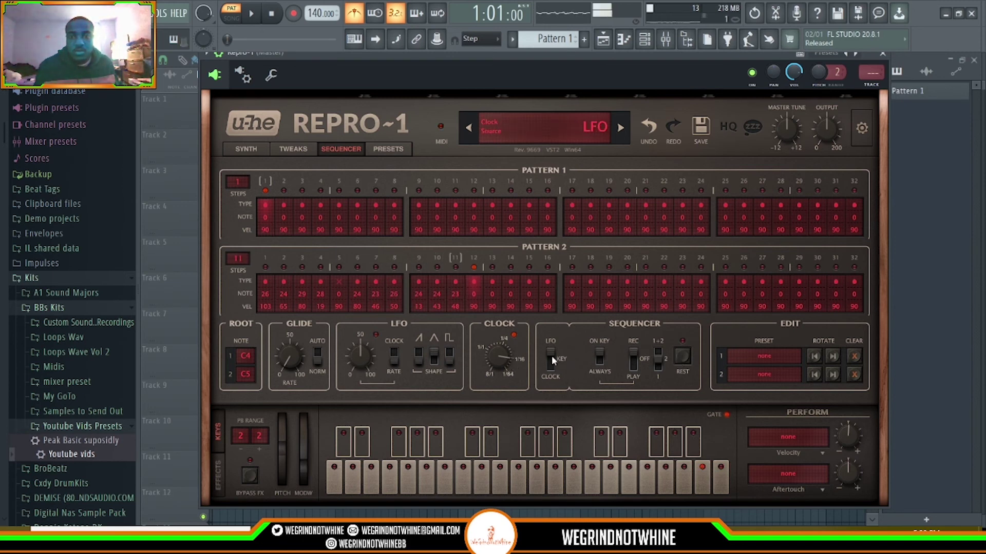
{"action": "left_click_drag", "start_coordinate": [550, 353], "coordinate": [551, 364]}
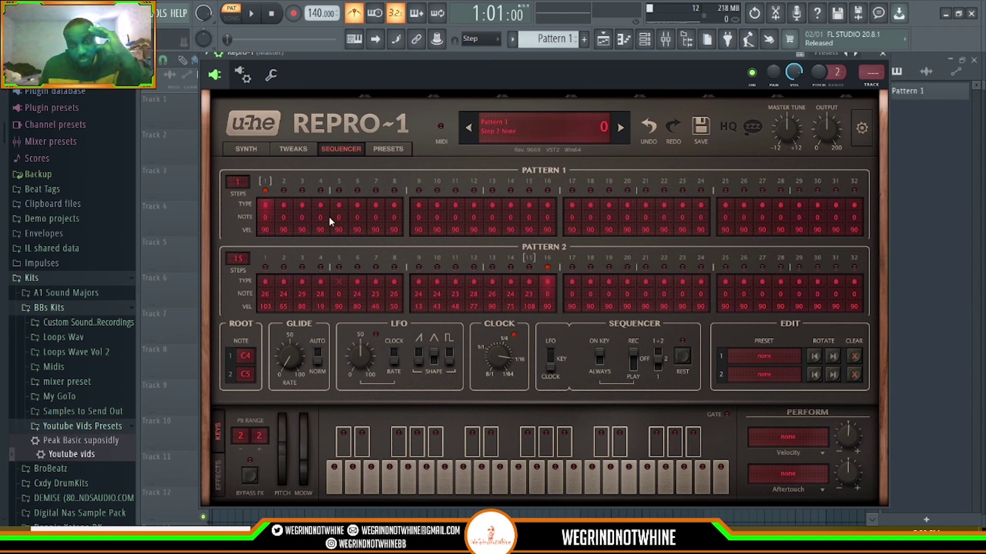
{"action": "left_click", "coordinate": [392, 149]}
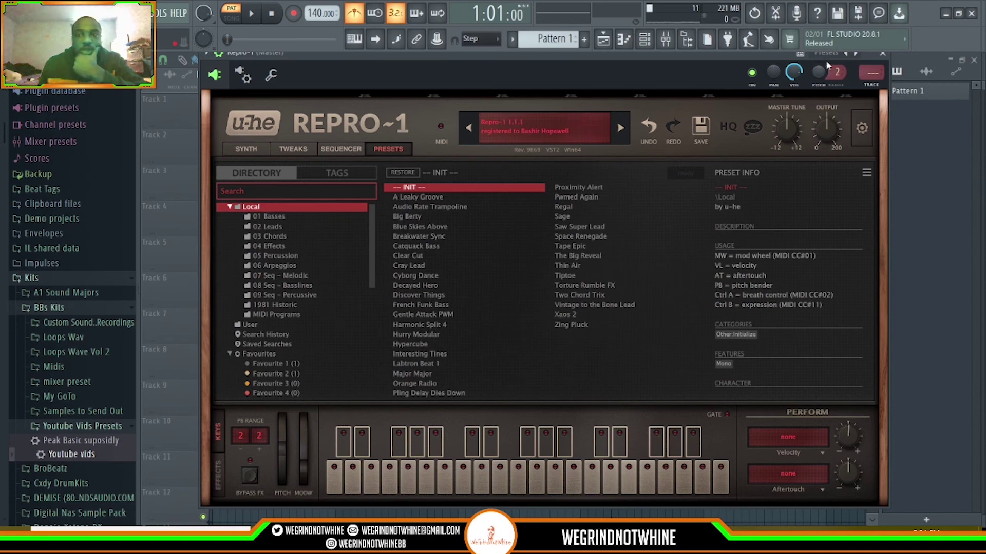
- Close Repro-1, open Repro-5 and check its Synth and Tweaks pages and voice list, keeping 8 voices
{"action": "left_click", "coordinate": [882, 54]}
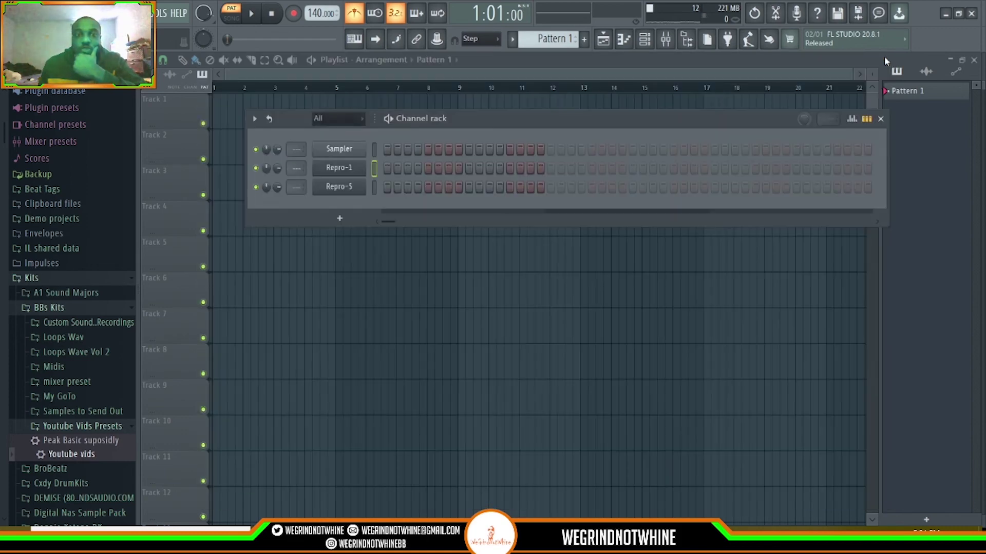
{"action": "left_click", "coordinate": [323, 188]}
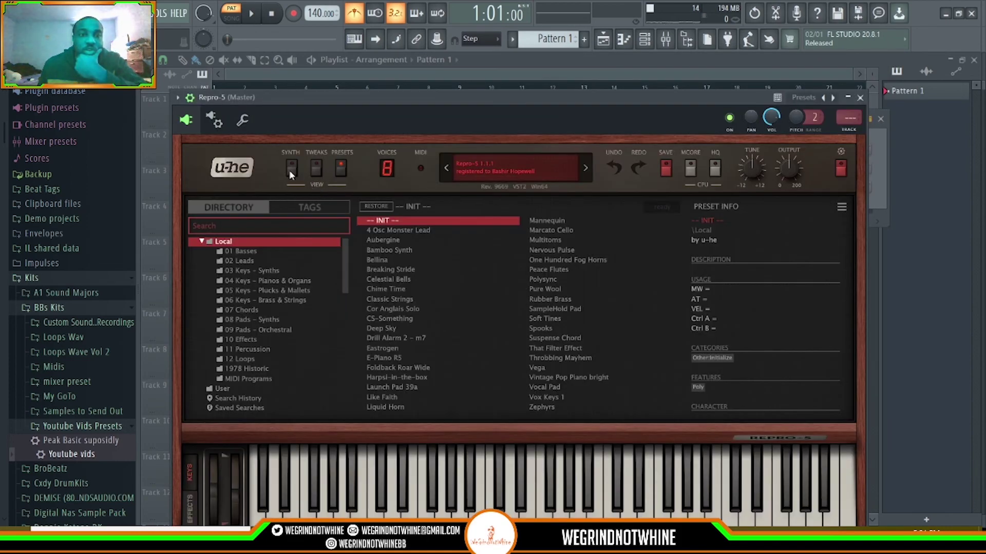
{"action": "left_click", "coordinate": [290, 168]}
{"action": "left_click", "coordinate": [313, 168]}
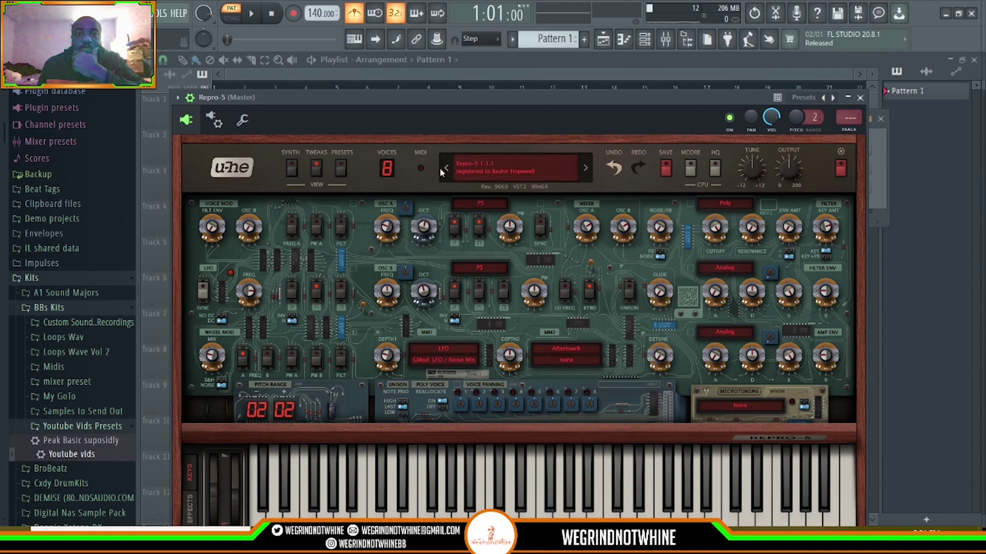
{"action": "left_click", "coordinate": [388, 172]}
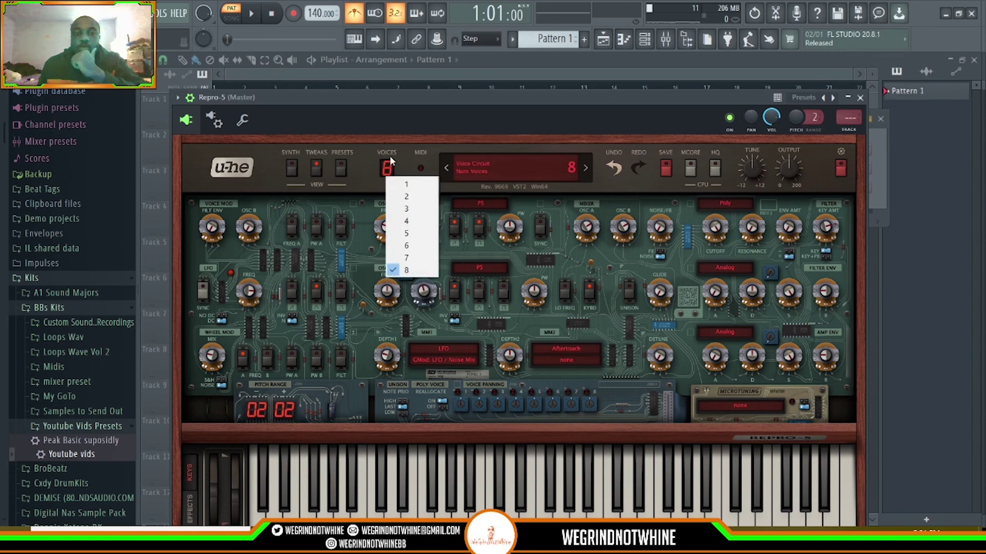
{"action": "left_click", "coordinate": [407, 144]}
- Browse Repro-5's presets and preset info menu, return to Synth, then show Tweaks and the channel rack
{"action": "left_click", "coordinate": [340, 168]}
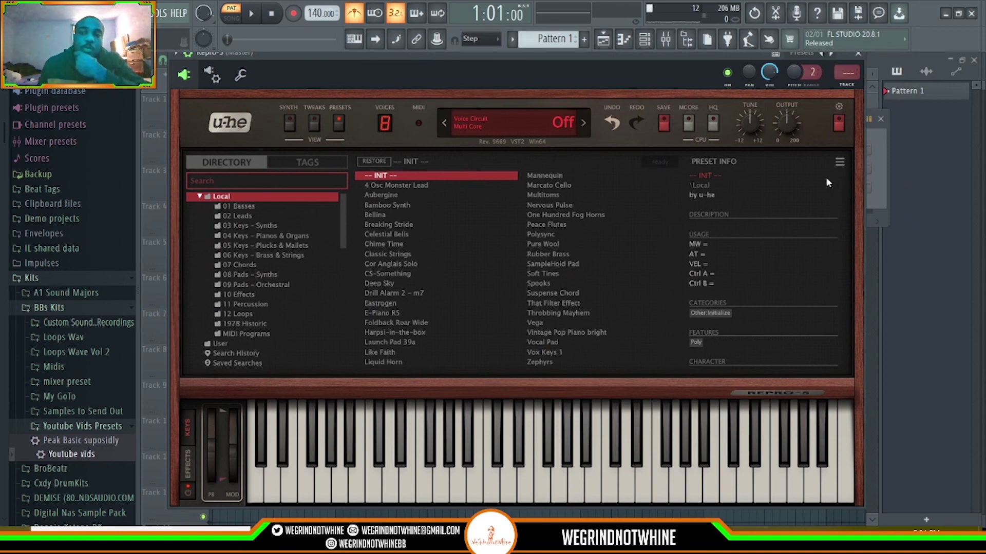
{"action": "left_click", "coordinate": [840, 162]}
{"action": "left_click", "coordinate": [821, 134]}
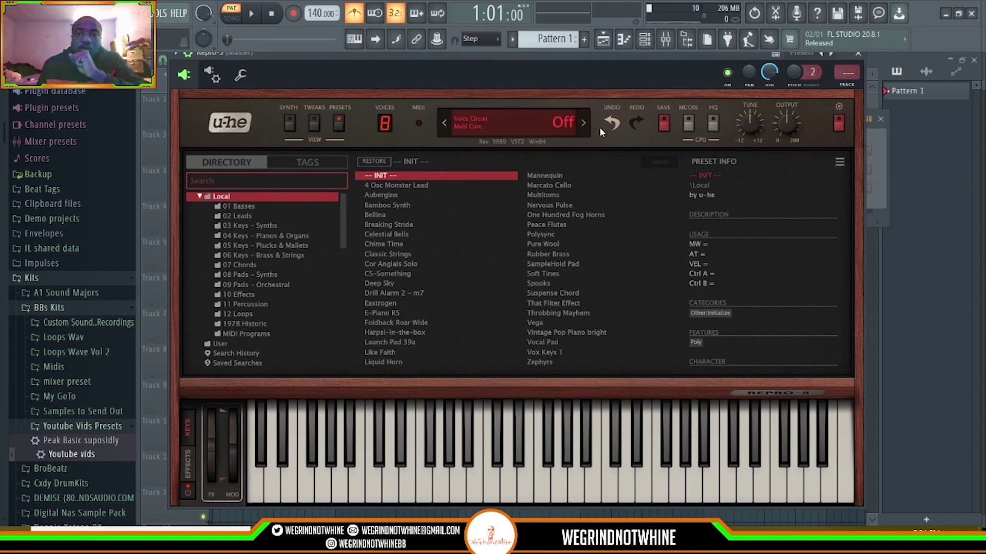
{"action": "left_click", "coordinate": [290, 124]}
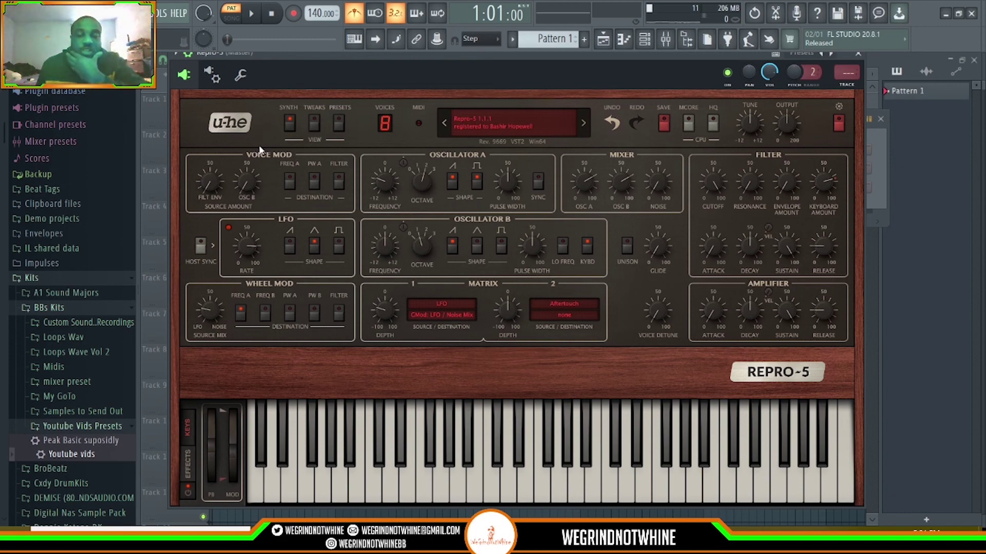
{"action": "left_click", "coordinate": [315, 125]}
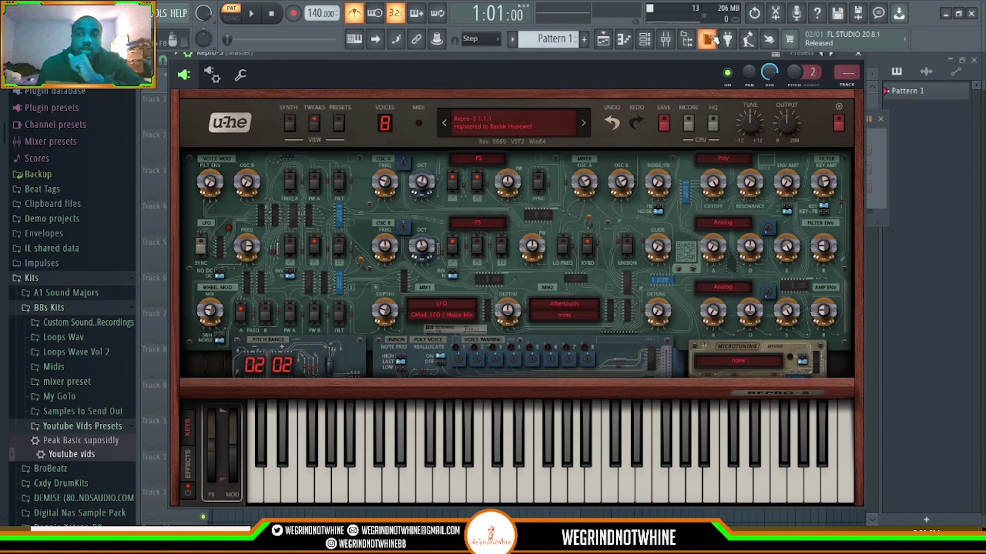
{"action": "key", "text": "F6"}
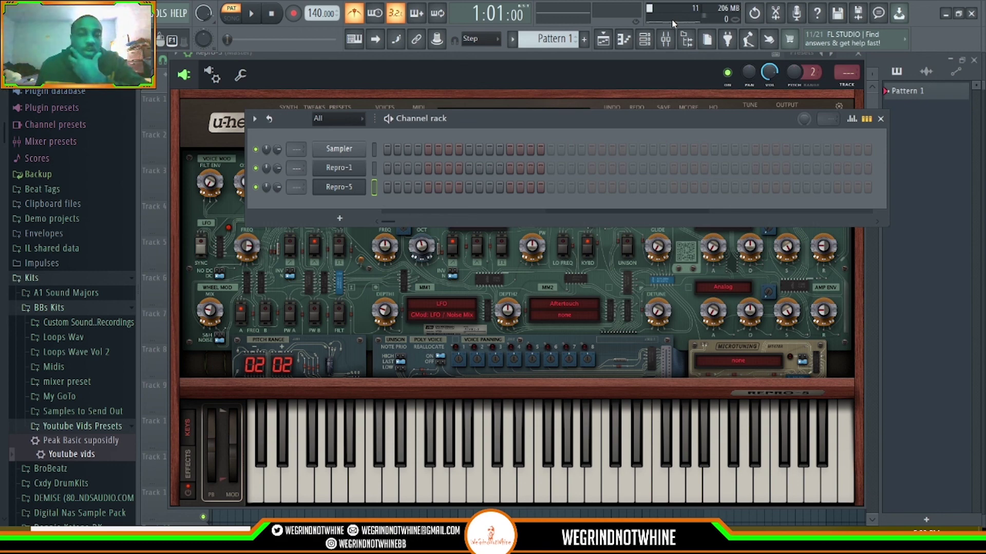
- Toggle the channel rack closed and back open over the Repro-5 window
{"action": "left_click", "coordinate": [644, 38]}
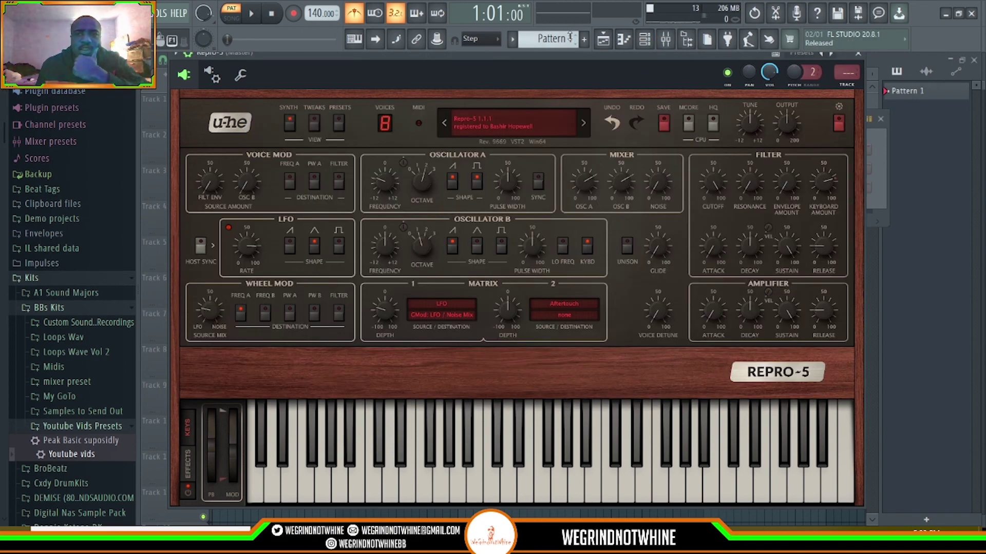
{"action": "left_click", "coordinate": [644, 39]}
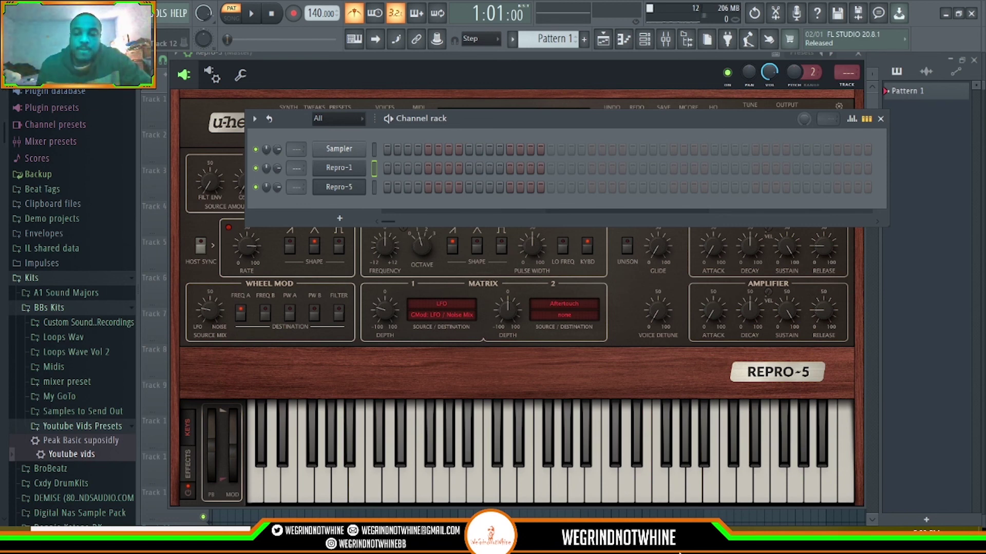
{"action": "mouse_move", "coordinate": [697, 553]}
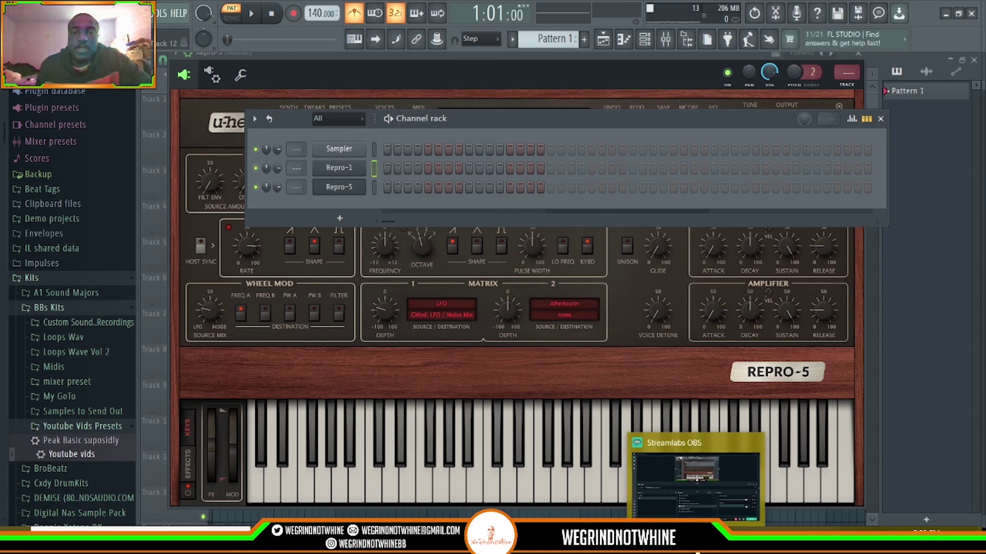